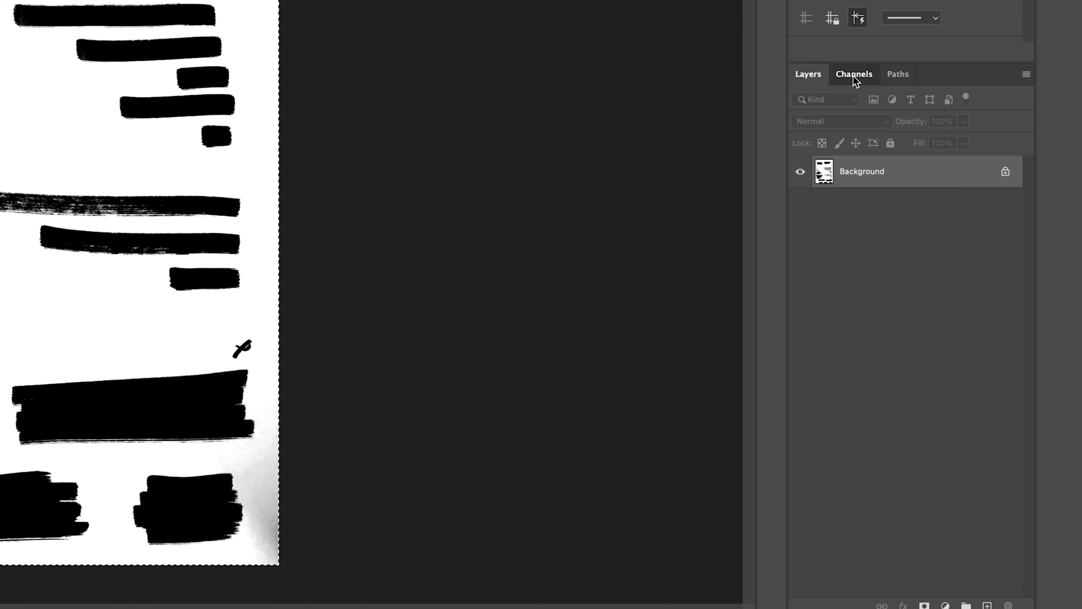
- Create a new alpha channel and paste the copied brush-stroke scan into it
click(854, 76)
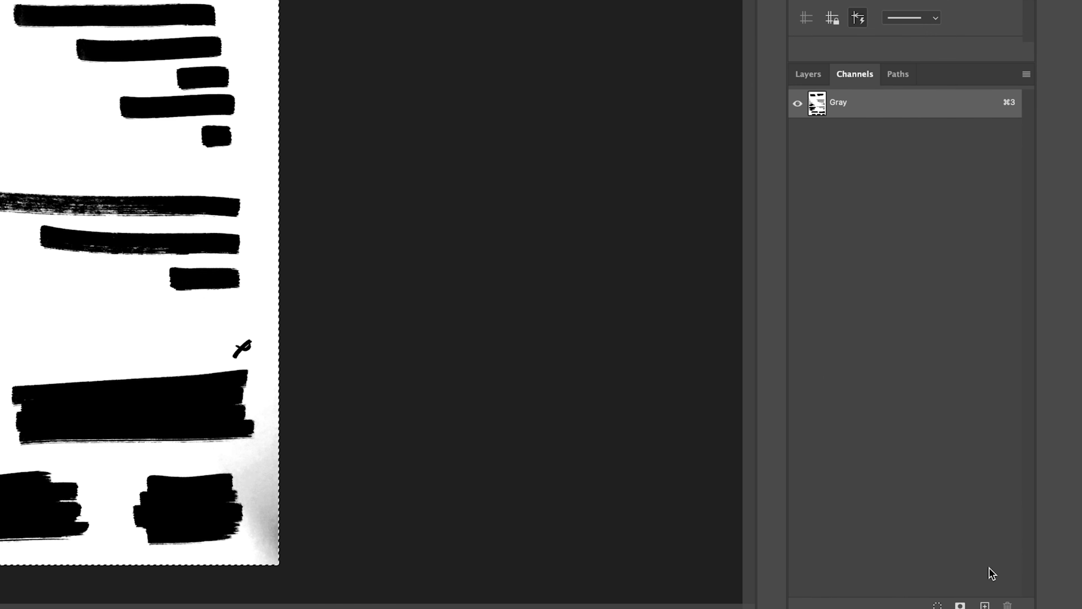
click(986, 605)
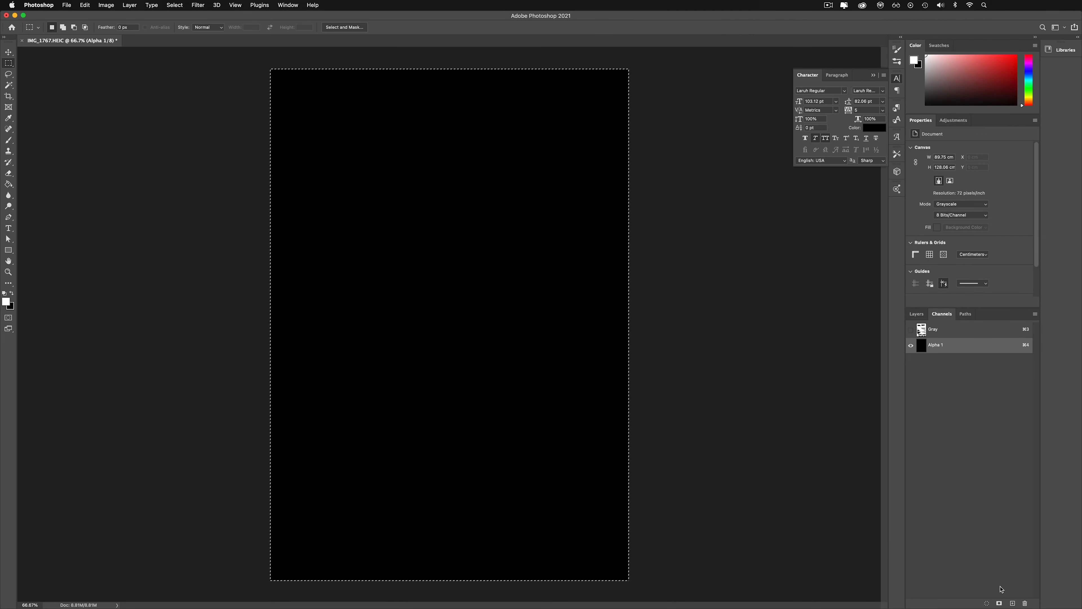
key(super+v)
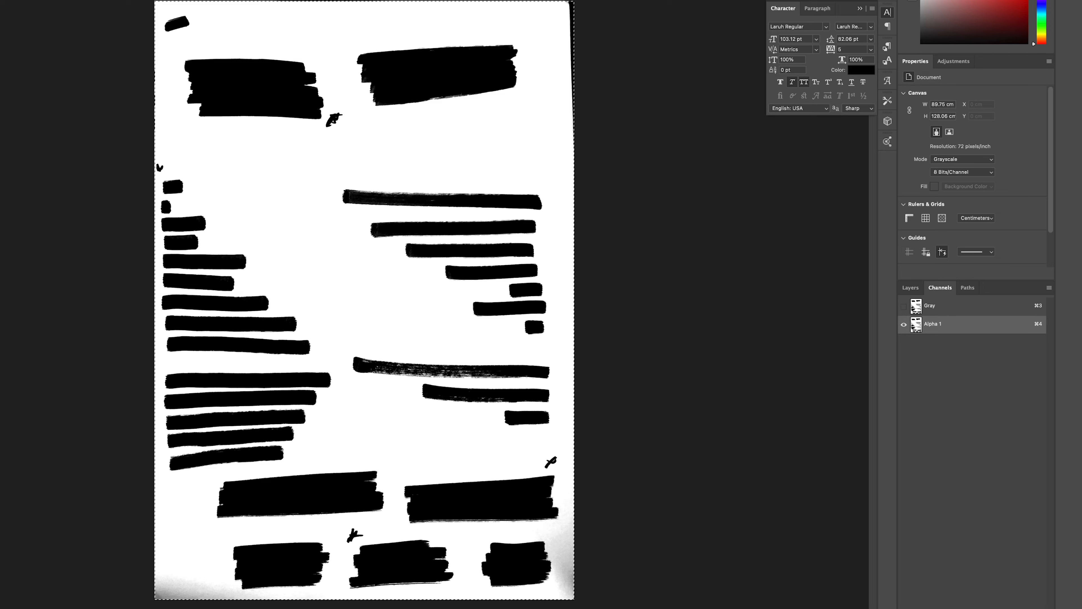
- Load the Alpha 1 channel as a selection and invert the selection to cover the black strokes
click(936, 608)
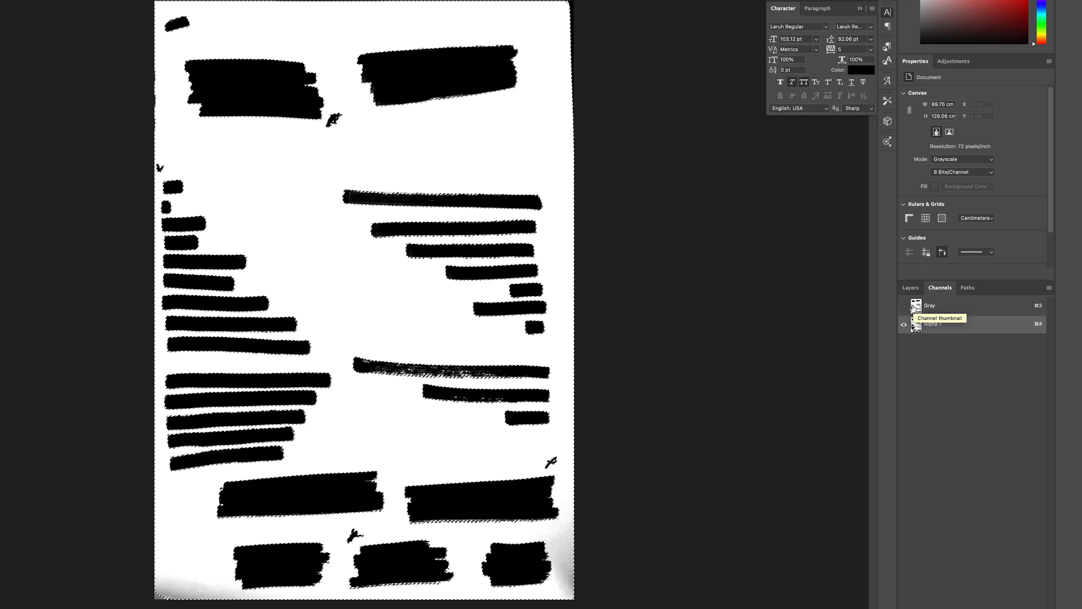
right_click(282, 200)
click(306, 217)
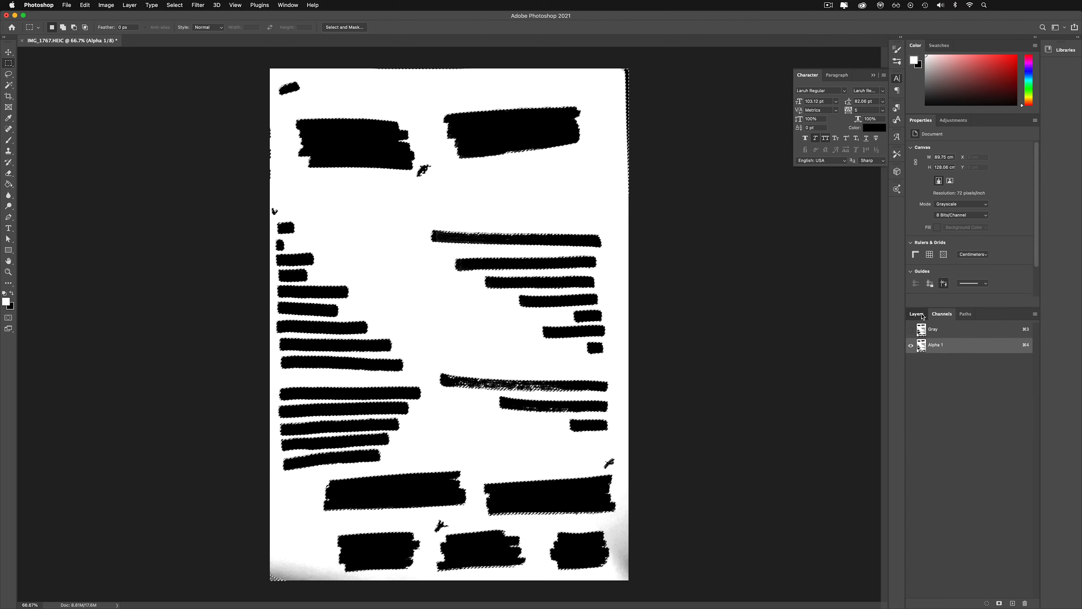
- Add a new layer, hide the Background layer and fill the stroke selection with black
click(911, 287)
click(1014, 603)
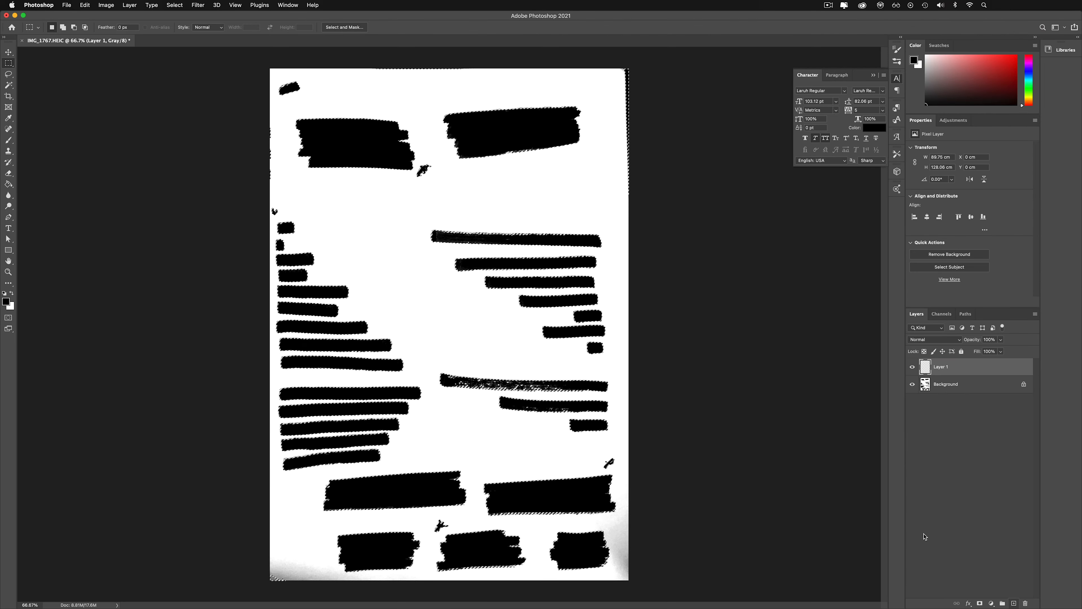
click(912, 383)
key(x)
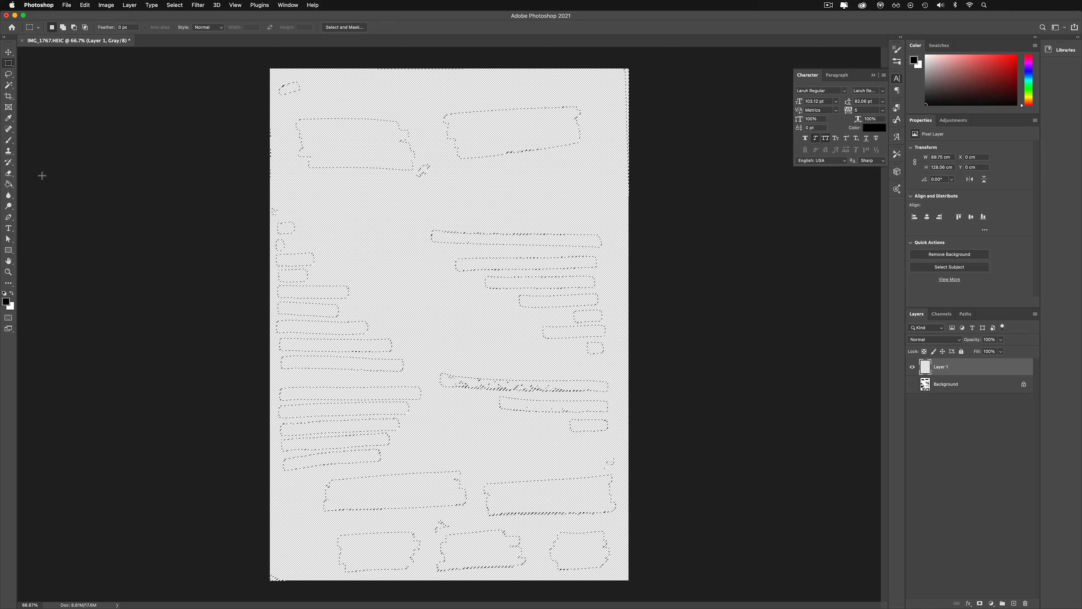
key(alt+BackSpace)
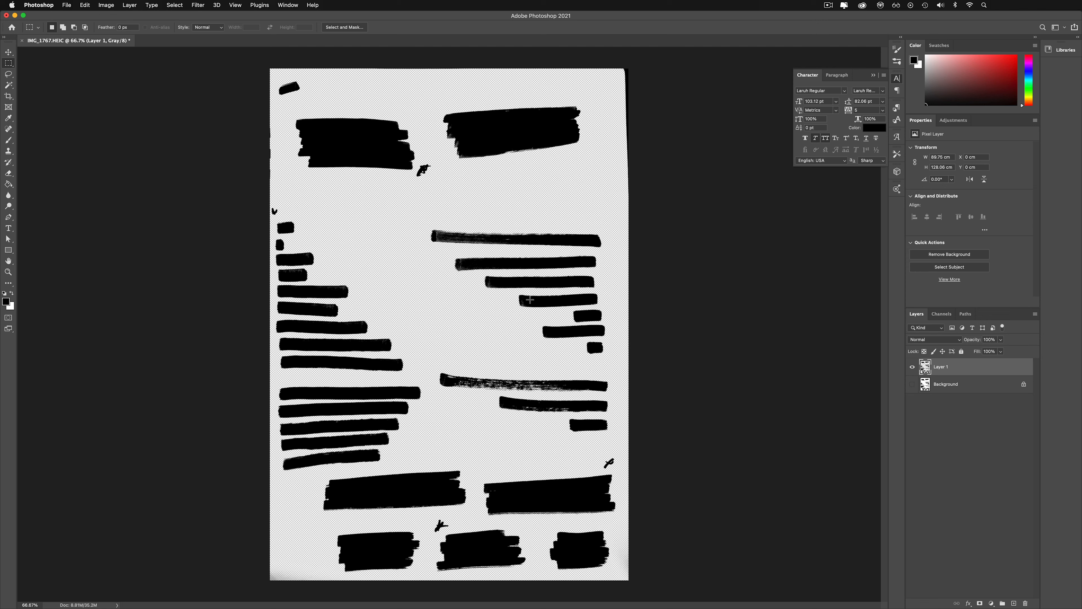
- Examine the edges and dry-brush texture of the extracted strokes on Layer 1 up close
key(super+plus)
key(super+plus)
key(super+plus)
scroll(565, 375, down, 3)
key(super+minus)
scroll(566, 363, right, 1)
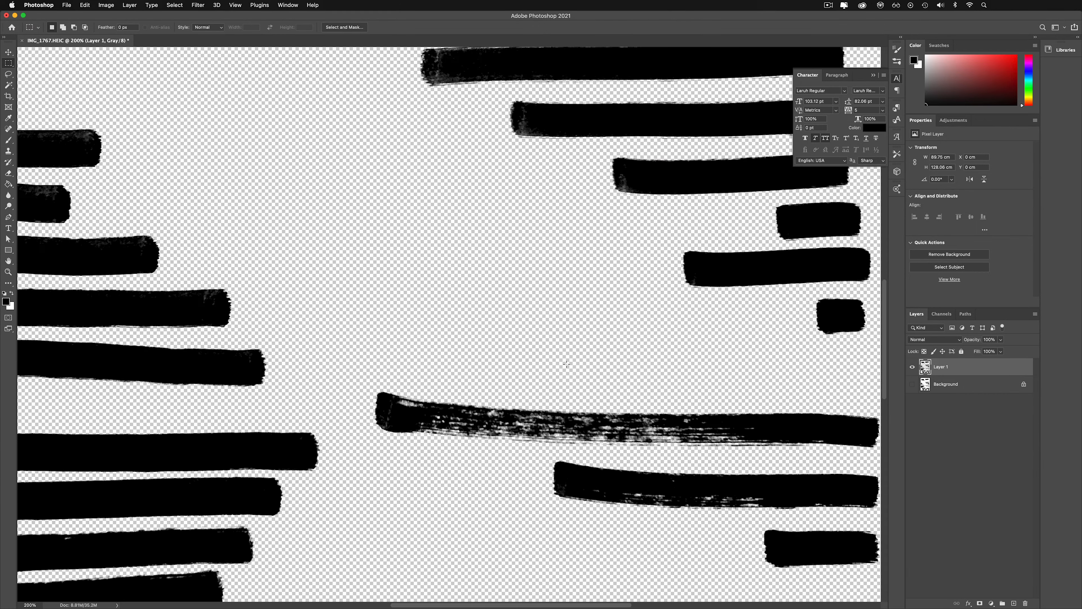
scroll(566, 363, right, 2)
key(super+plus)
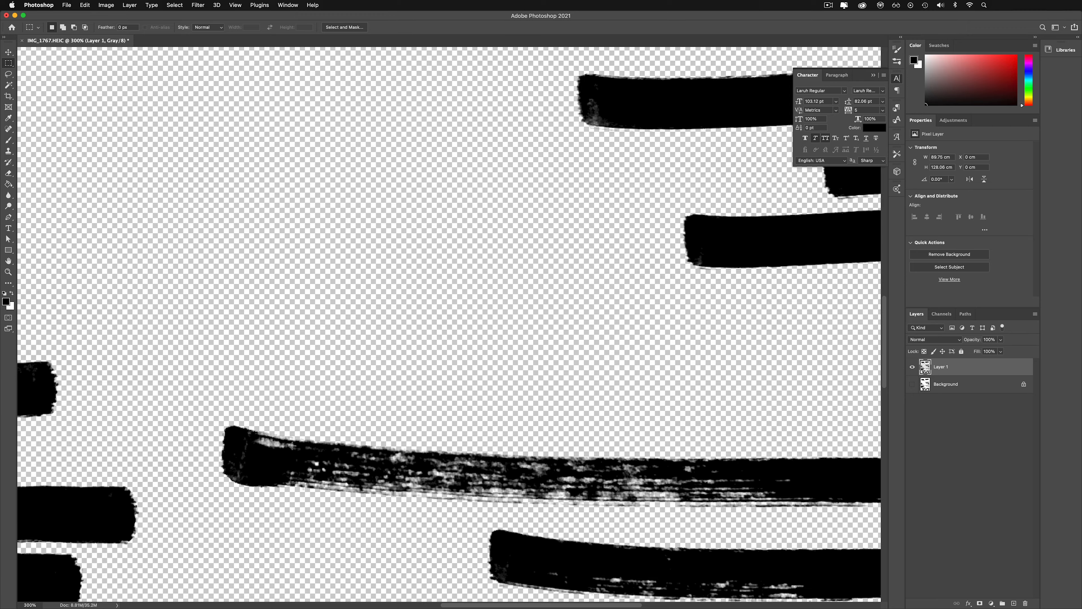
key(super+minus)
key(super+minus)
key(super+minus)
key(super+plus)
key(super+minus)
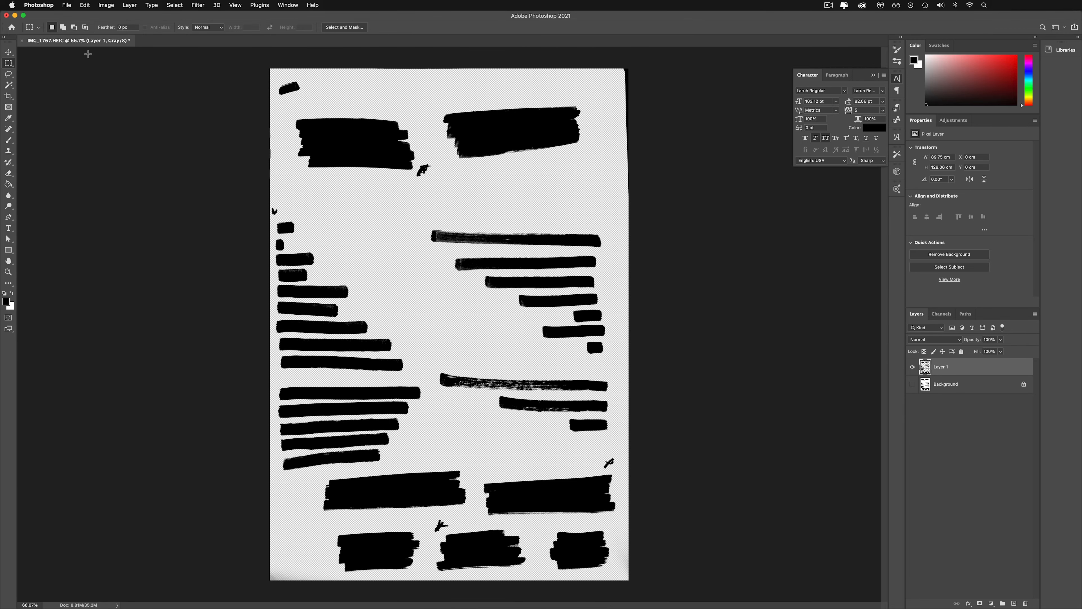
- Draw a rectangular selection around the small brush mark in the sheet's upper-left corner
drag(269, 69, 330, 94)
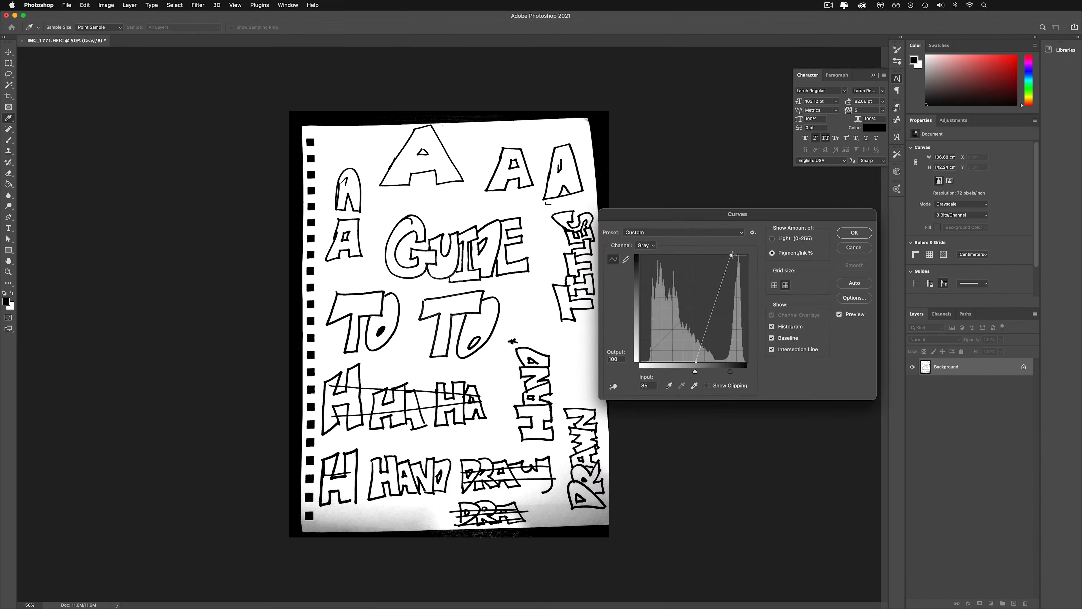
- Invert the selection on the hand-drawn lettering scan
right_click(466, 357)
click(495, 372)
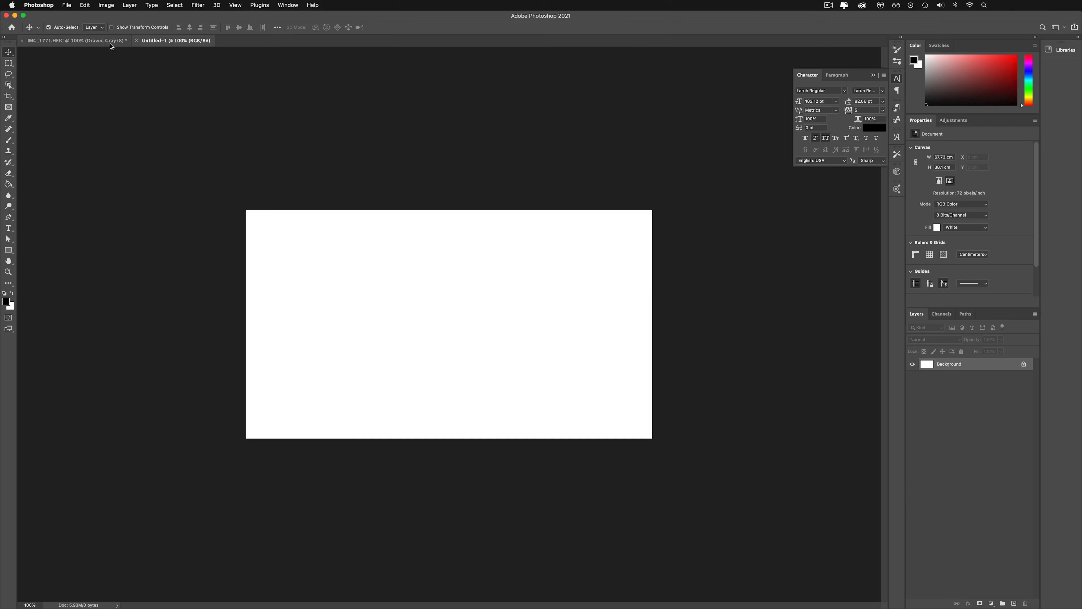
- Copy all lettering layers from Drawn up to A1 out of the scan document into Untitled-1
key(ctrl+Tab)
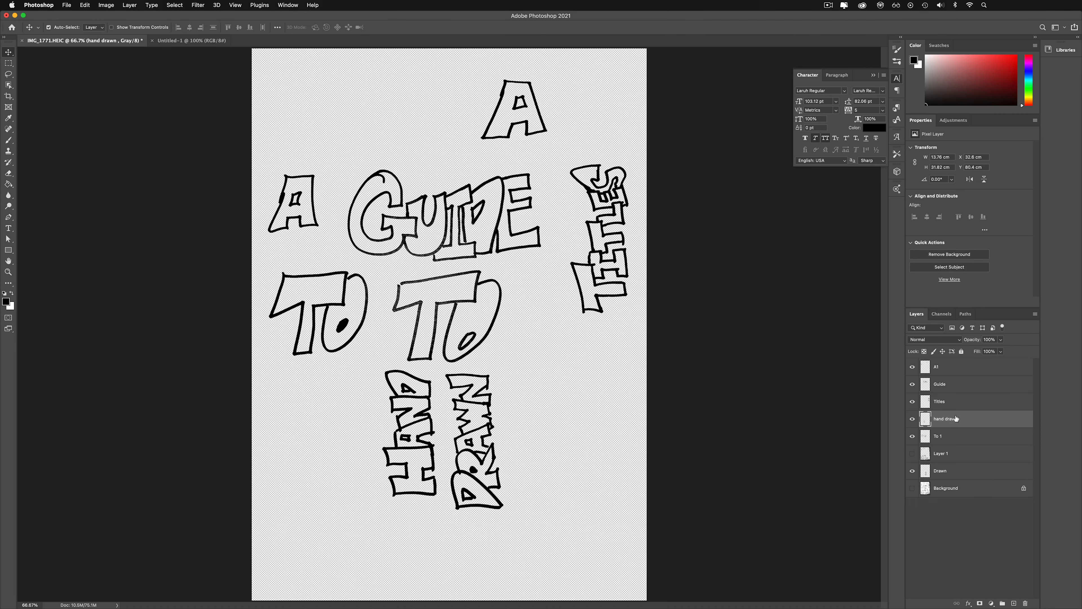
click(972, 476)
shift+click(947, 369)
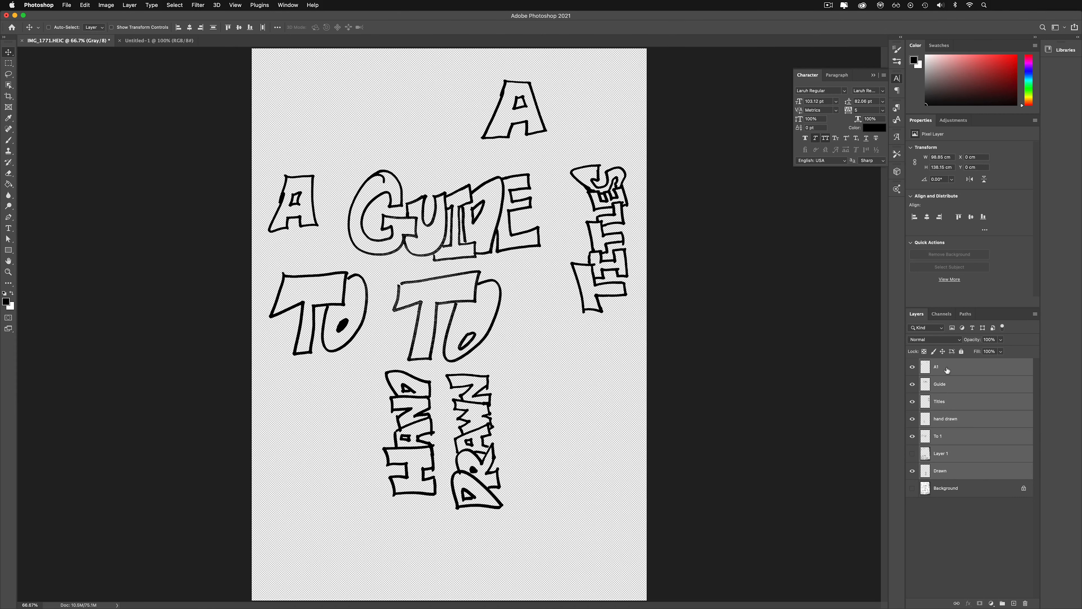
drag(156, 28, 454, 314)
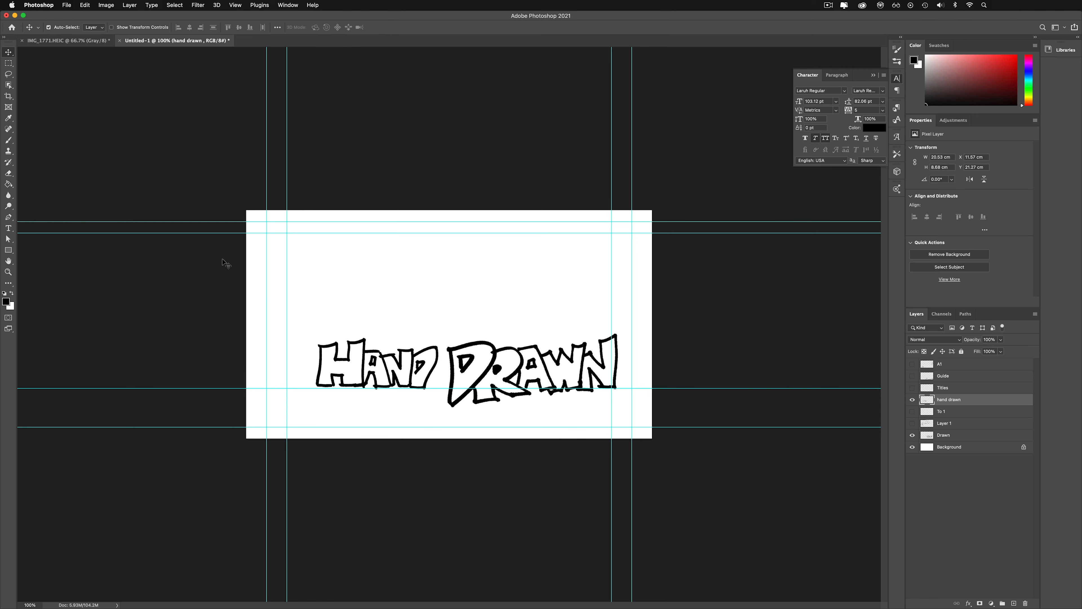
- Show the rulers and add a horizontal guide about 10.5 cm below the canvas's top edge
click(236, 5)
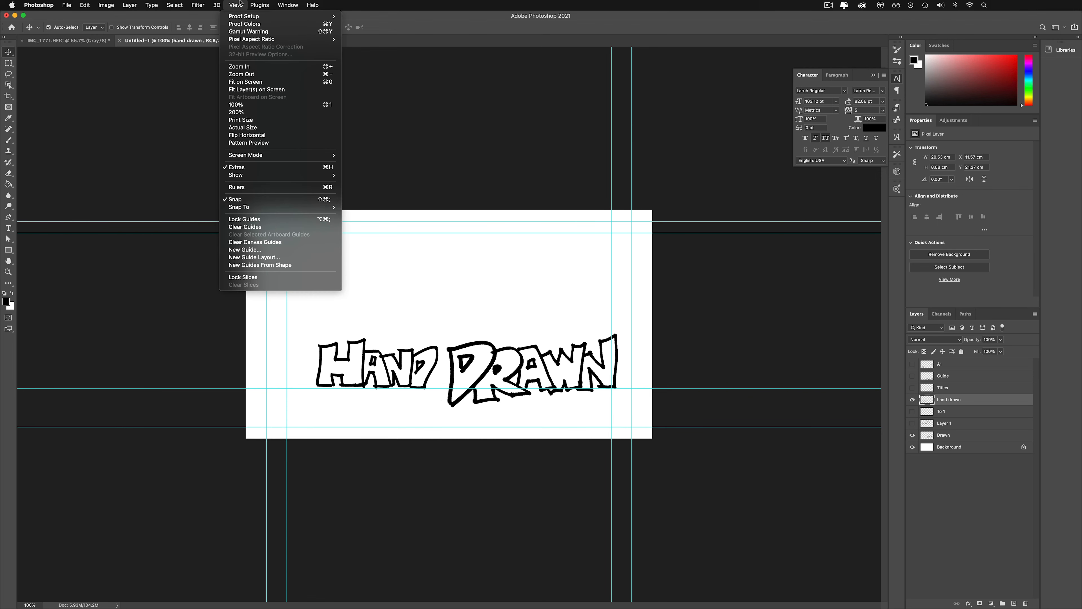
click(236, 5)
key(super+r)
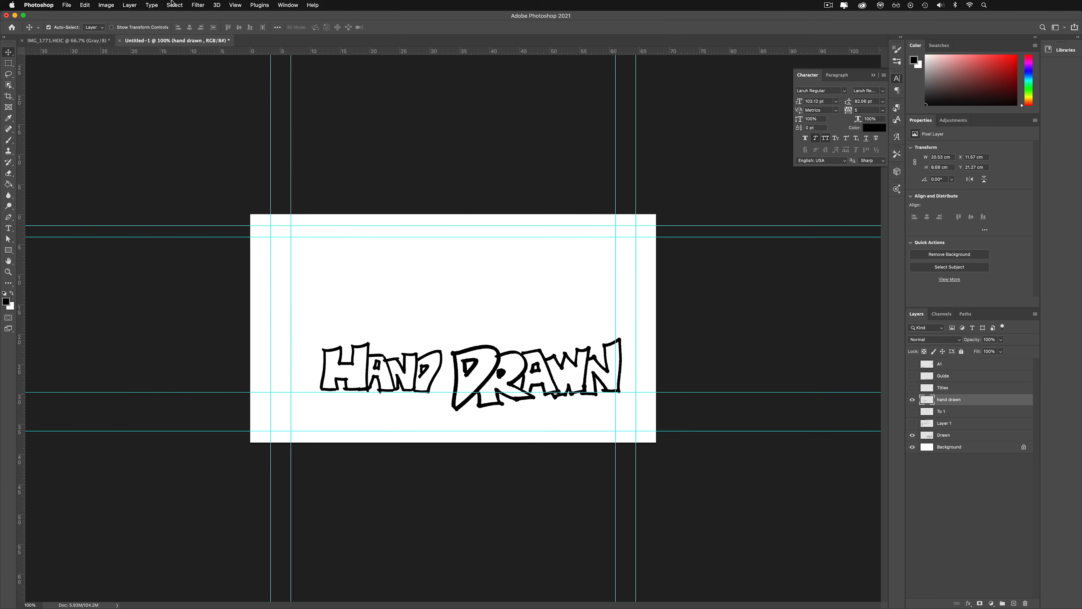
click(236, 4)
click(173, 132)
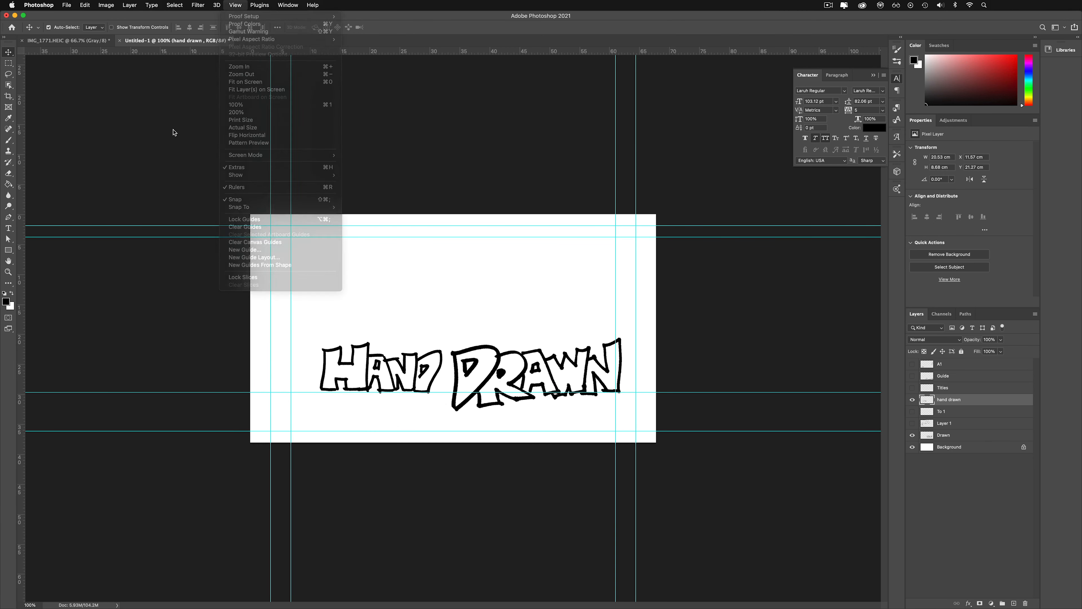
drag(320, 52, 346, 278)
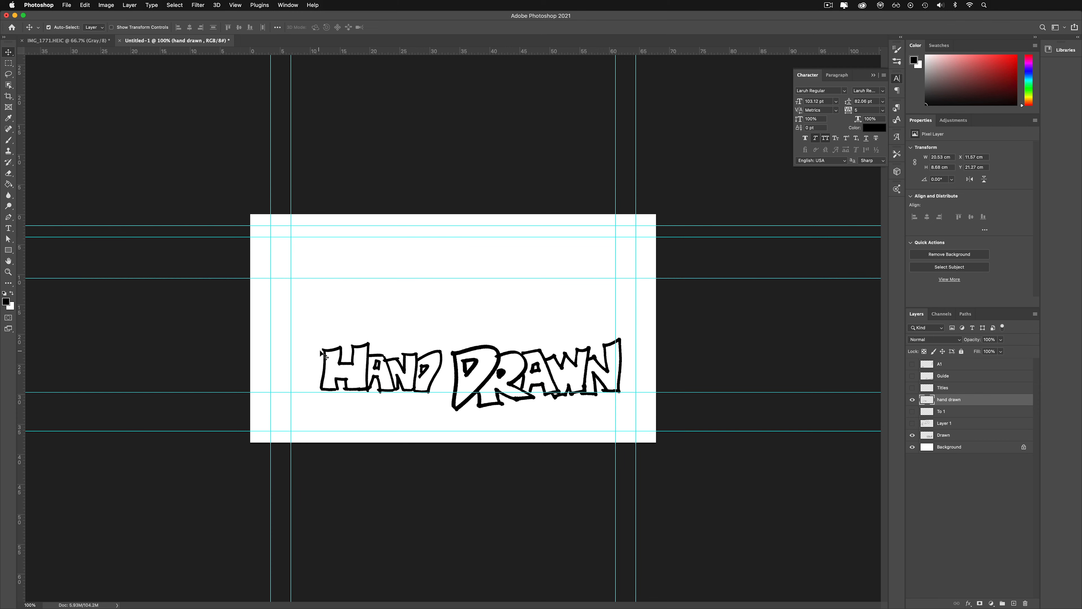
- Shift the HAND lettering slightly, and scale the DRAWN lettering to about 68% and tilt it slightly beside HAND
drag(365, 378, 366, 382)
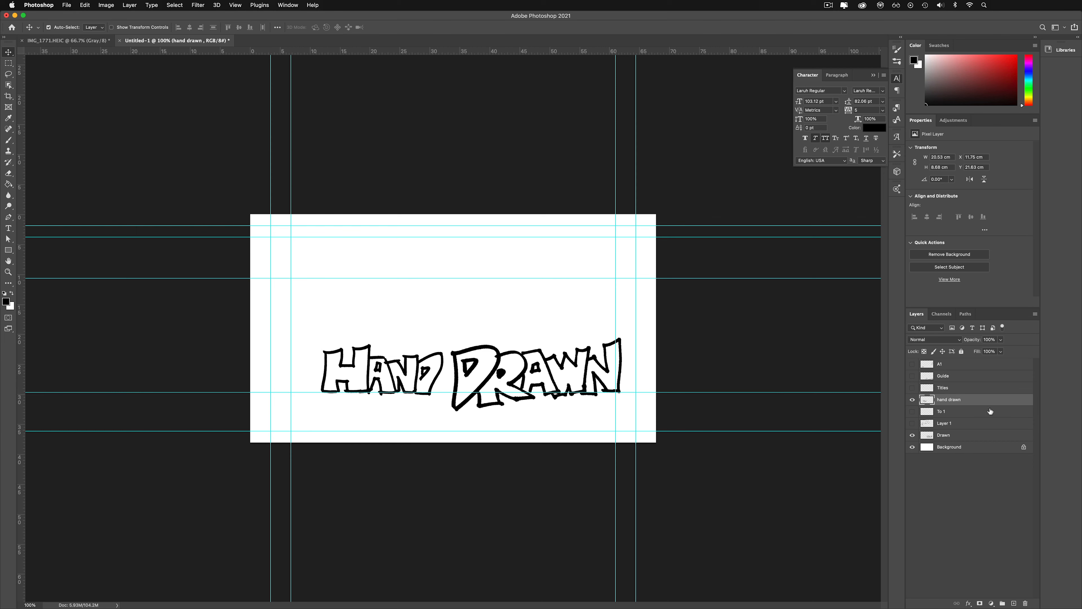
click(950, 434)
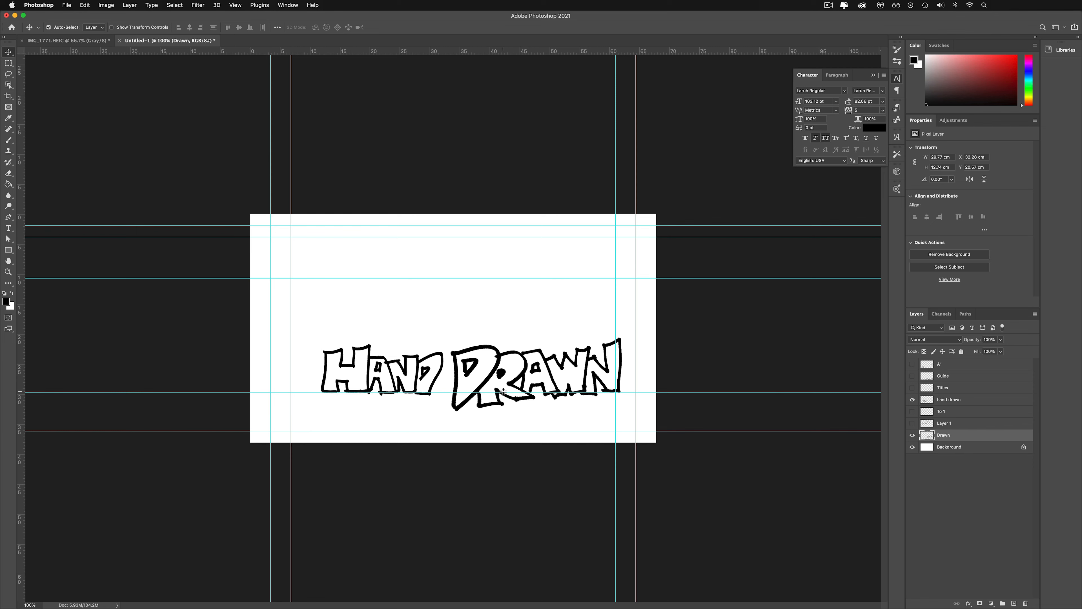
key(super+t)
mouse_move(441, 335)
mouse_down()
mouse_move(501, 362)
mouse_move(496, 385)
mouse_move(461, 374)
mouse_up()
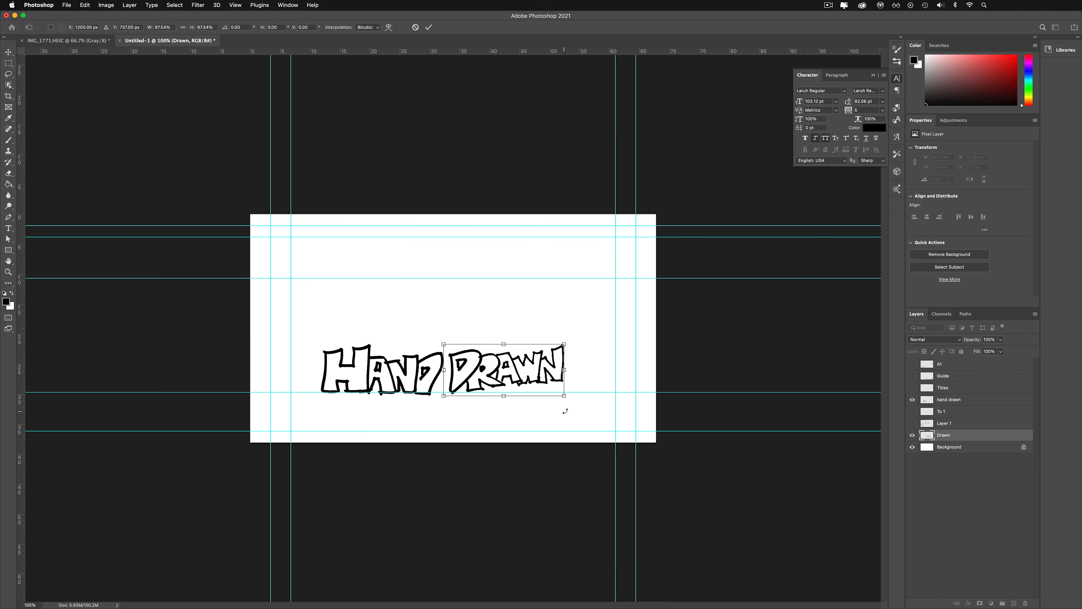
drag(565, 410, 558, 397)
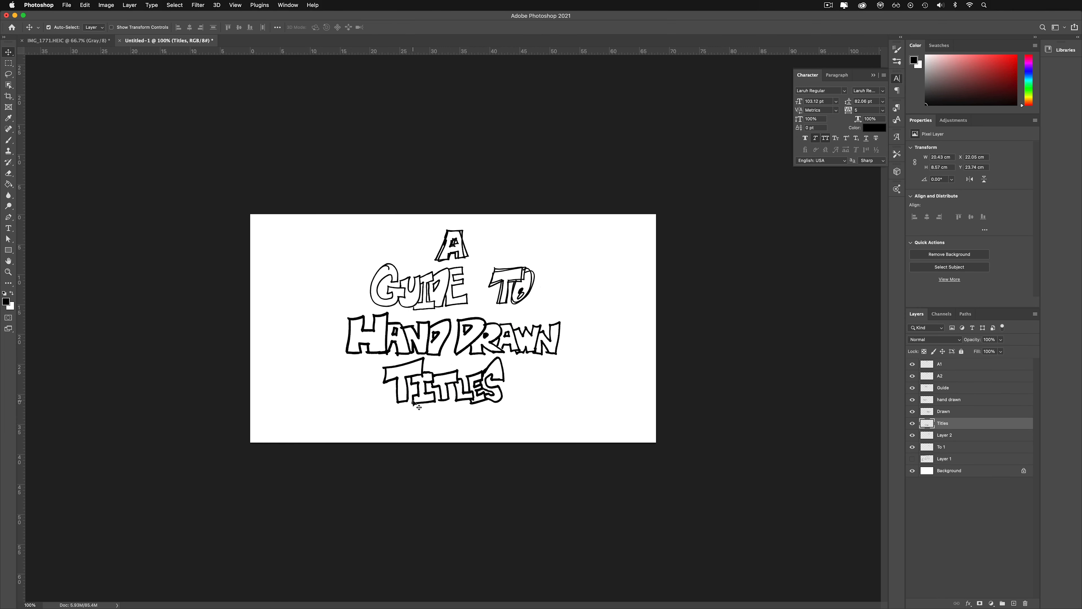
- Move the TITLES lettering about 1 cm down, beneath HAND DRAWN
drag(479, 377, 479, 384)
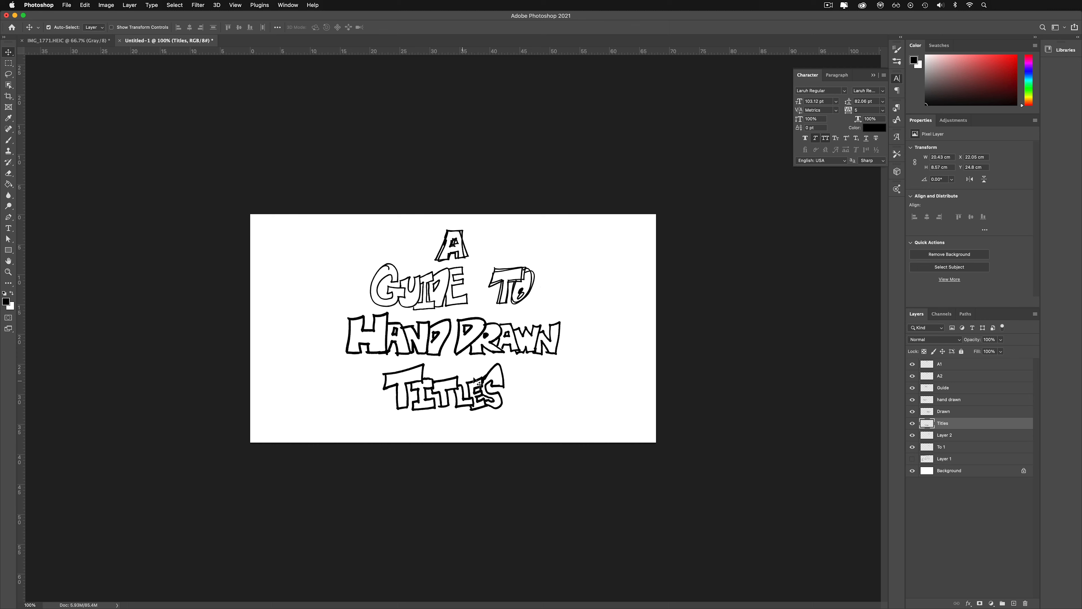
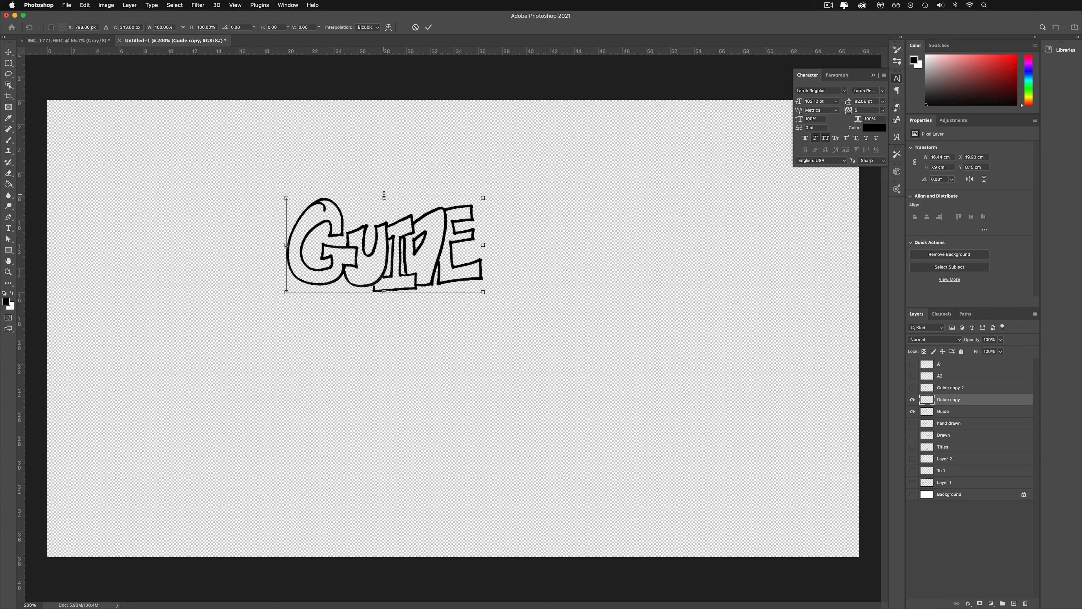
- Distort the Guide copy layer to about 16.8 × 7.6 cm and nudge it up and left over the original GUIDE lettering
drag(383, 196, 381, 191)
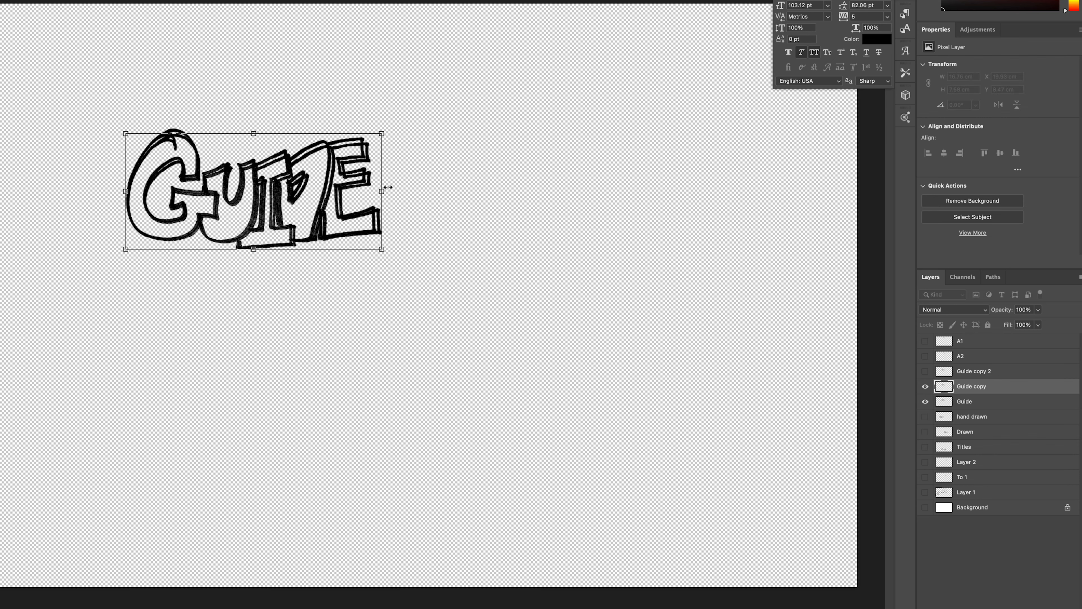
key(Up)
key(Up)
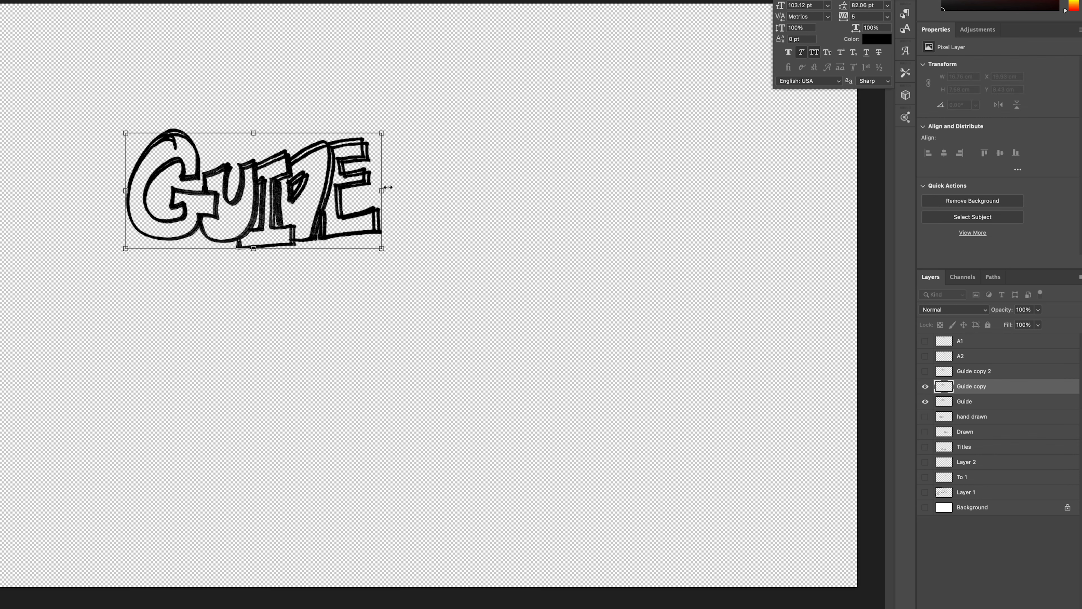
key(Left)
key(Return)
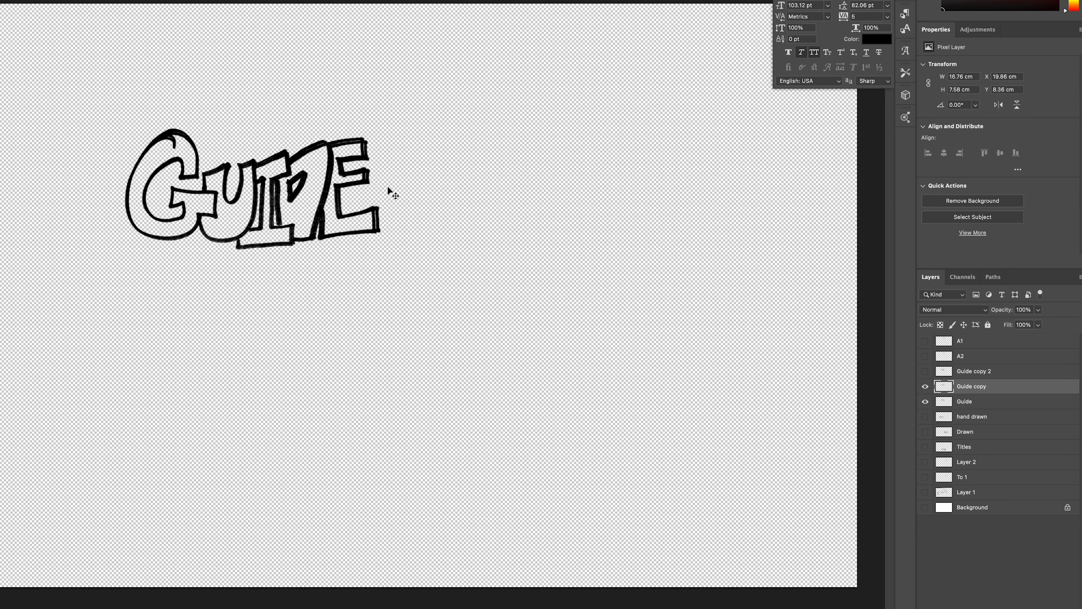
- Toggle the Guide copy layer's visibility repeatedly to preview the wobble against Guide, and leave it hidden
click(923, 387)
click(924, 387)
click(924, 387)
click(925, 387)
click(925, 387)
click(924, 387)
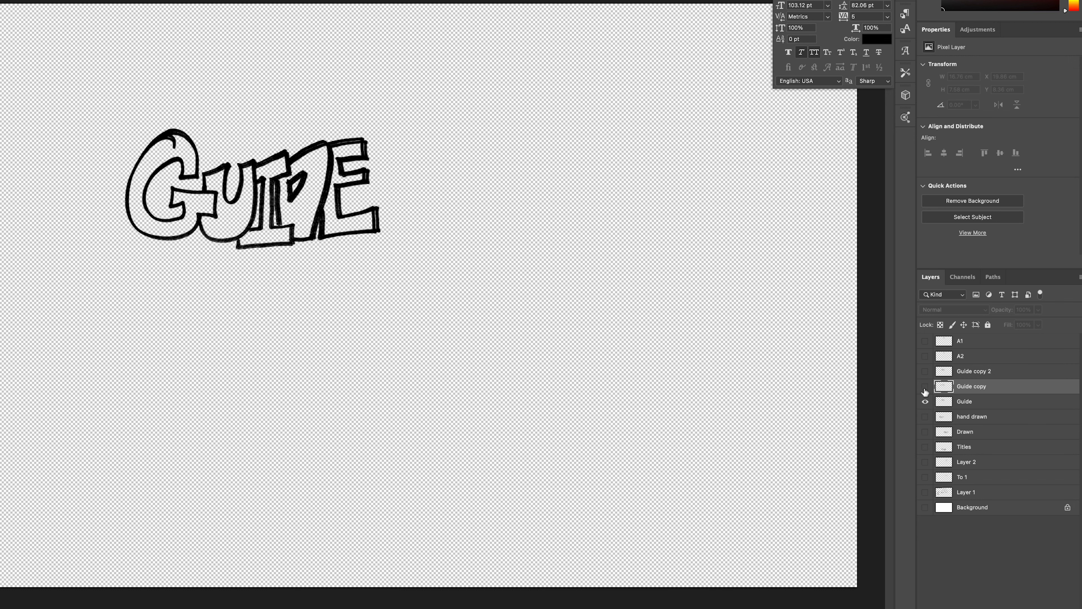
click(925, 386)
click(924, 387)
click(925, 387)
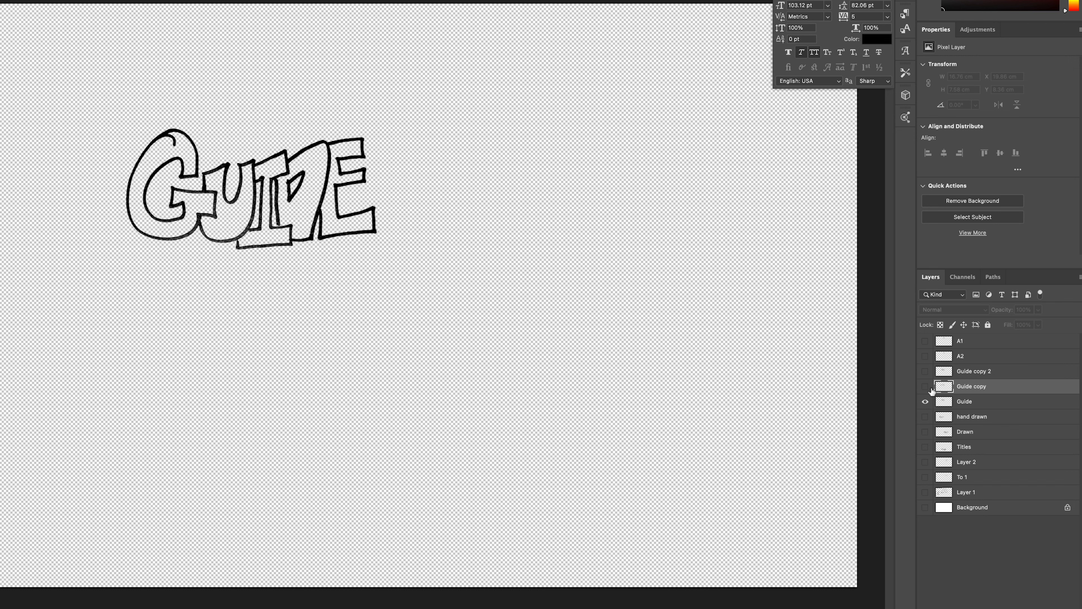
- Narrow the lettering on the Guide copy 2 layer to about 16.1 cm wide, and hide the layer
click(925, 371)
click(940, 373)
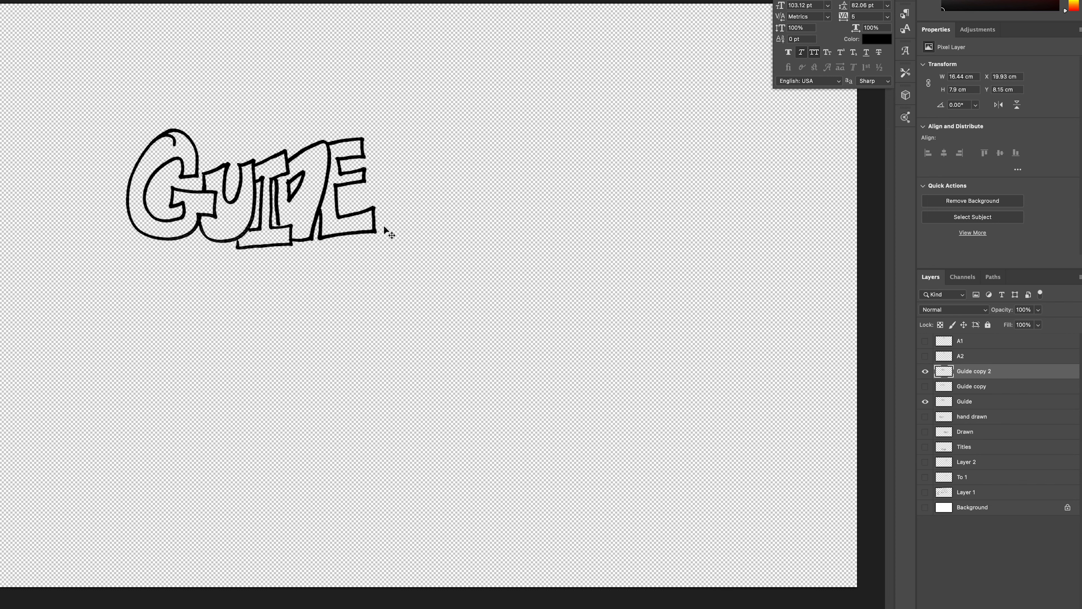
key(super+t)
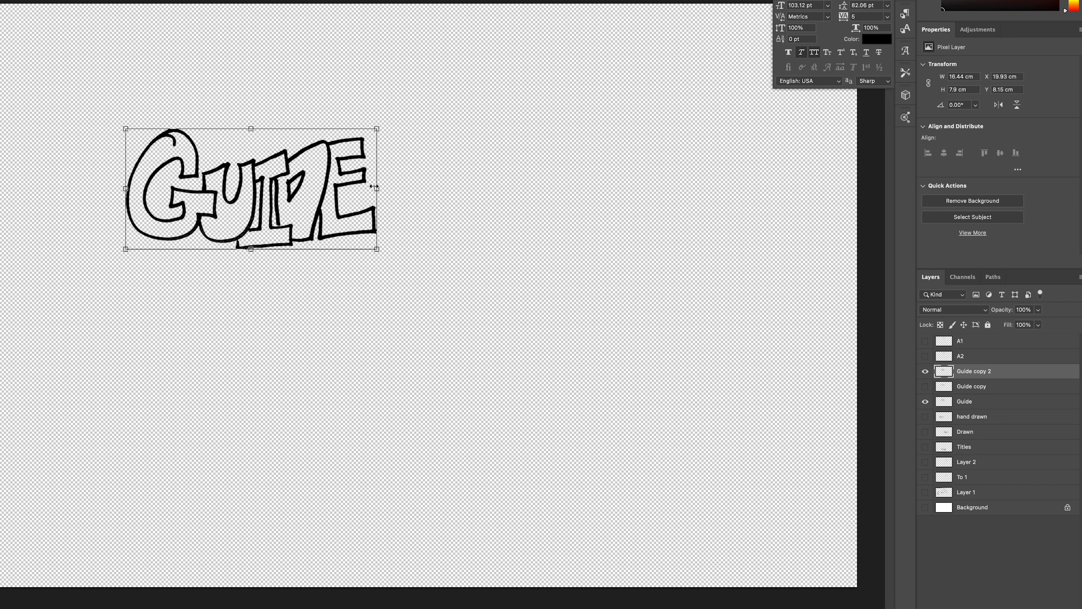
drag(371, 186, 370, 187)
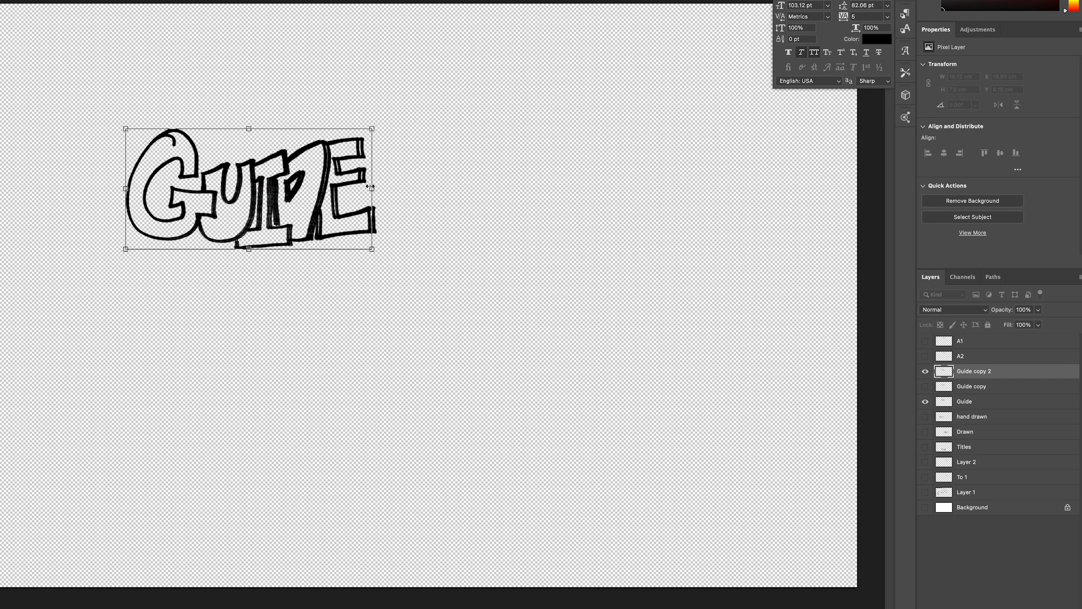
key(Return)
click(925, 370)
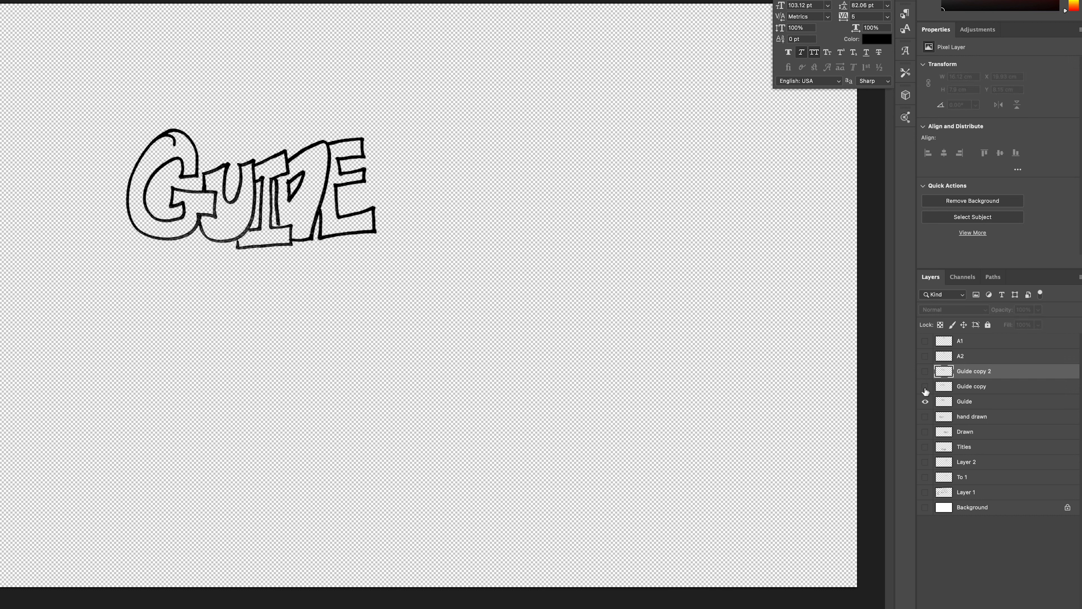
- Show the Guide, Guide copy and Guide copy 2 layers one at a time to preview the wobble, and leave all three visible
click(925, 401)
click(925, 401)
click(925, 387)
click(926, 387)
click(925, 388)
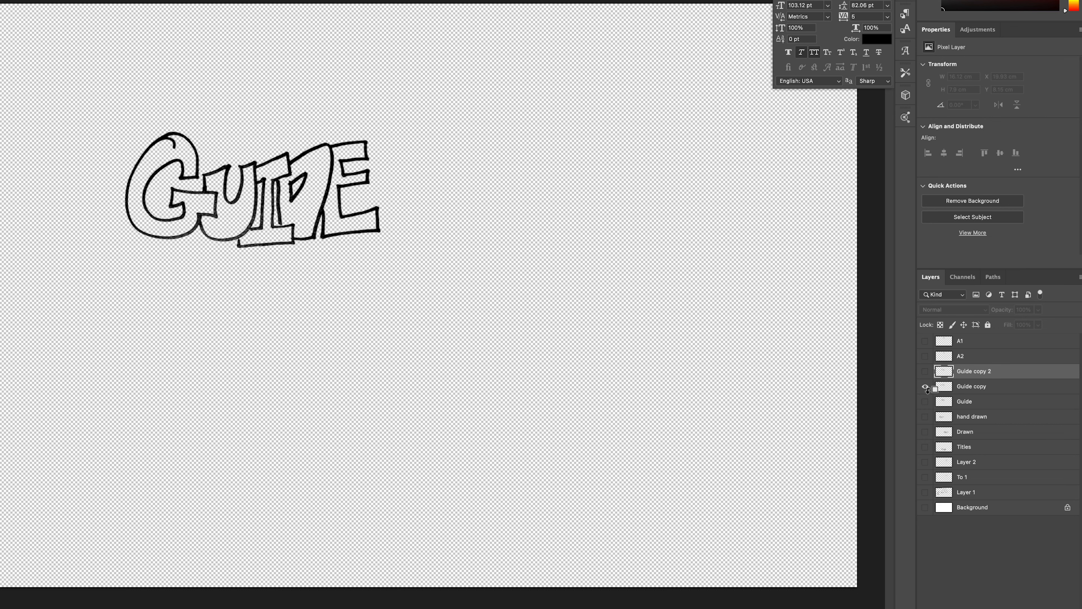
click(926, 389)
alt+click(925, 388)
alt+click(925, 374)
alt+click(926, 388)
alt+click(925, 401)
alt+click(926, 386)
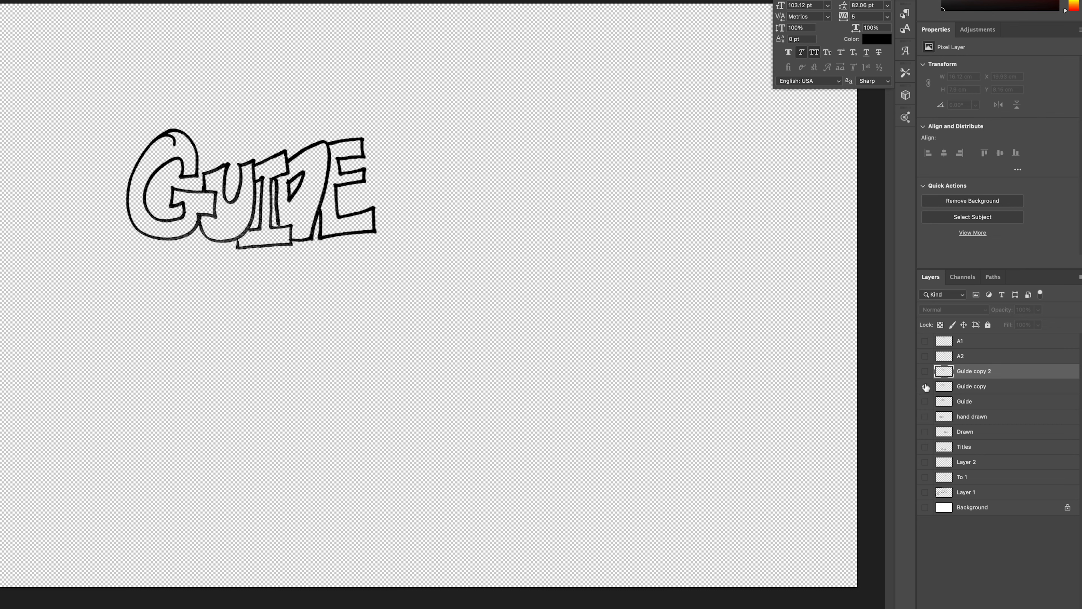
alt+click(925, 374)
alt+click(925, 386)
alt+click(925, 401)
click(925, 388)
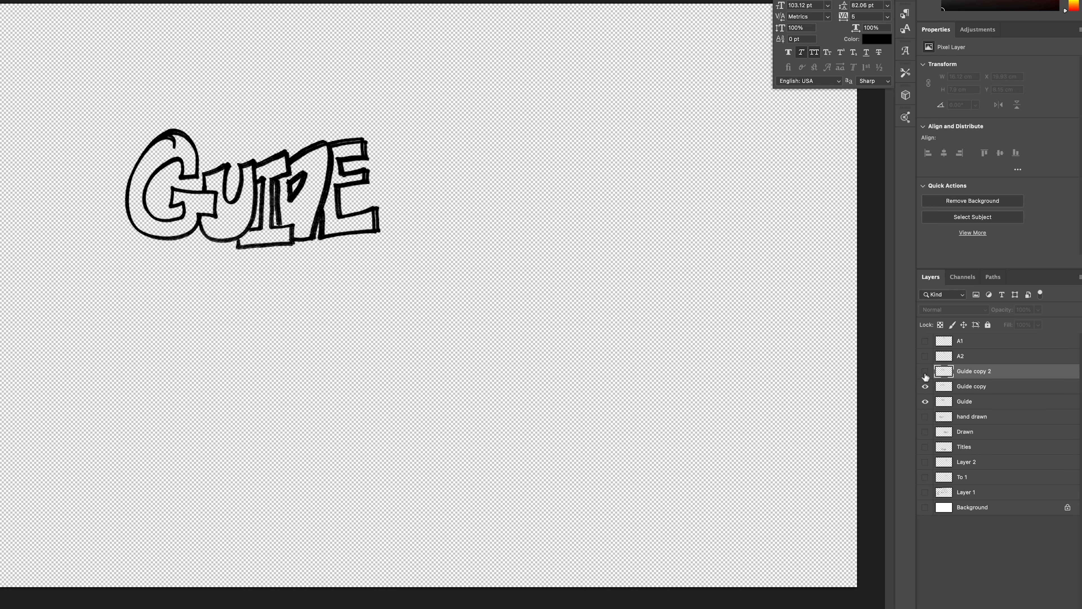
click(925, 373)
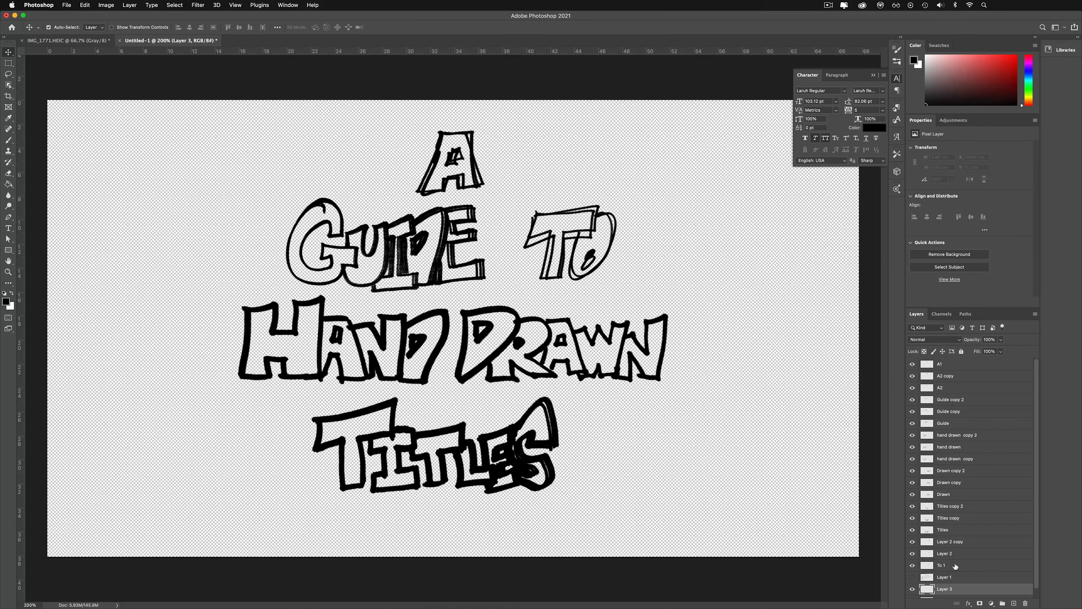
- Set the foreground colour to ff0000 and fill Layer 3 beneath the lettering with it
scroll(964, 549, down, 1)
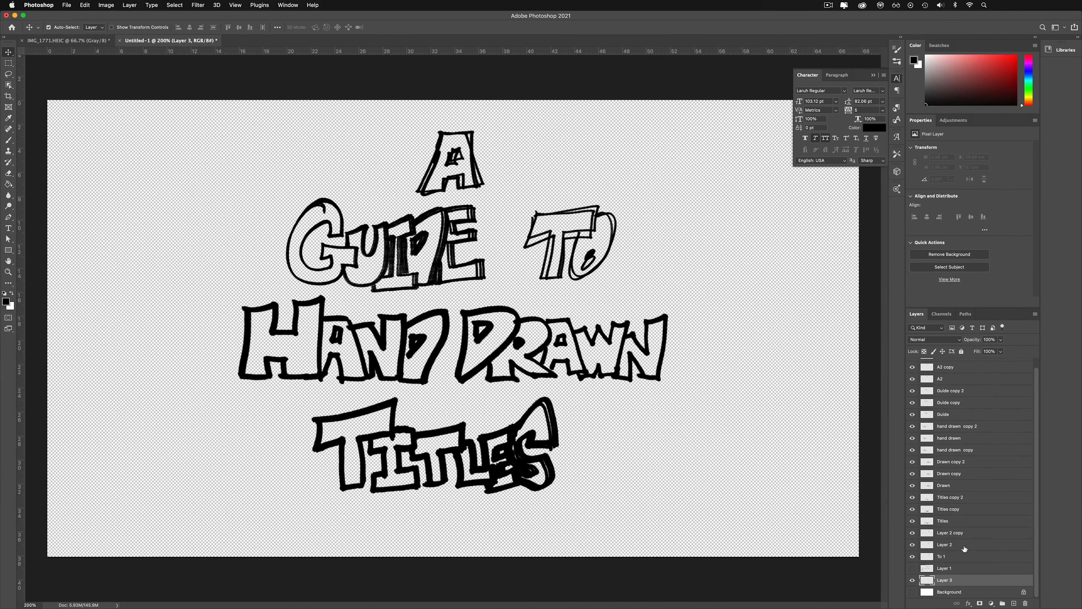
click(12, 296)
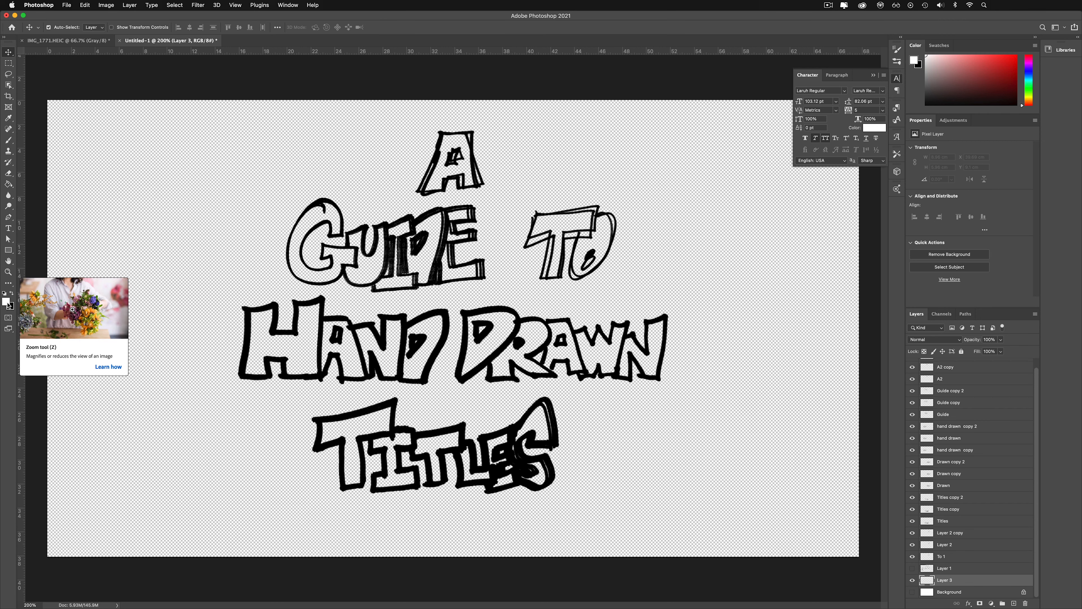
click(6, 303)
text(ff0000)
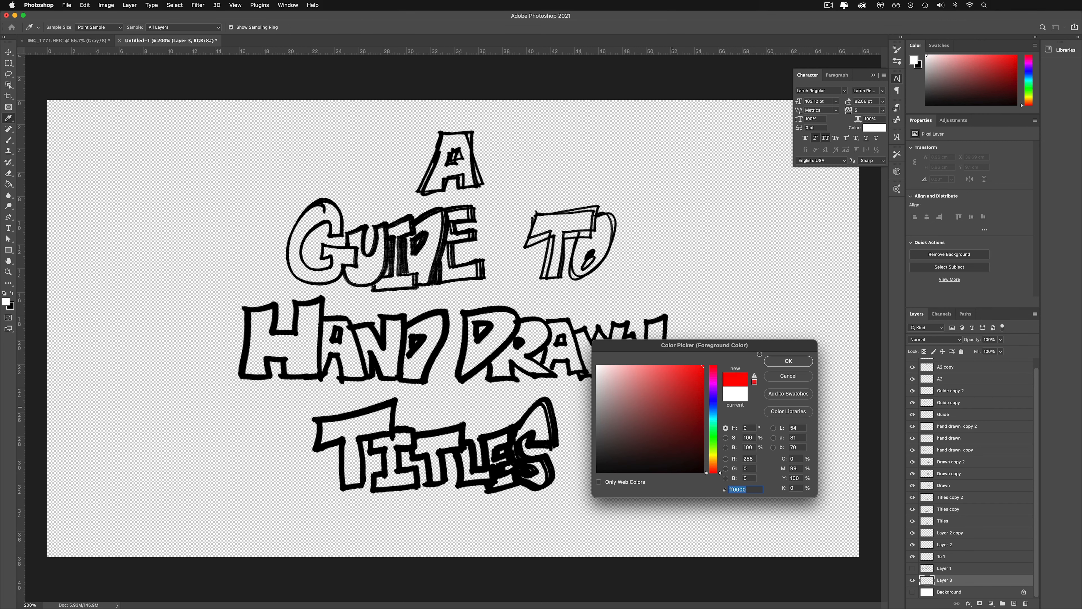
click(788, 361)
click(9, 184)
click(113, 263)
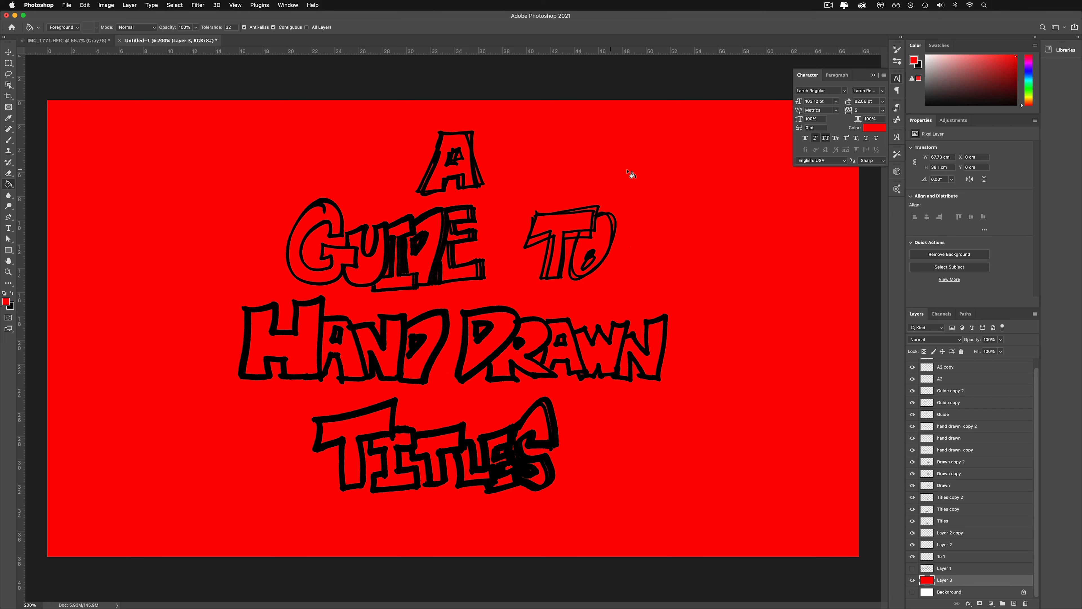
- Save the layered document in Photoshop format as a guide title.psd in the Assets folder
click(873, 76)
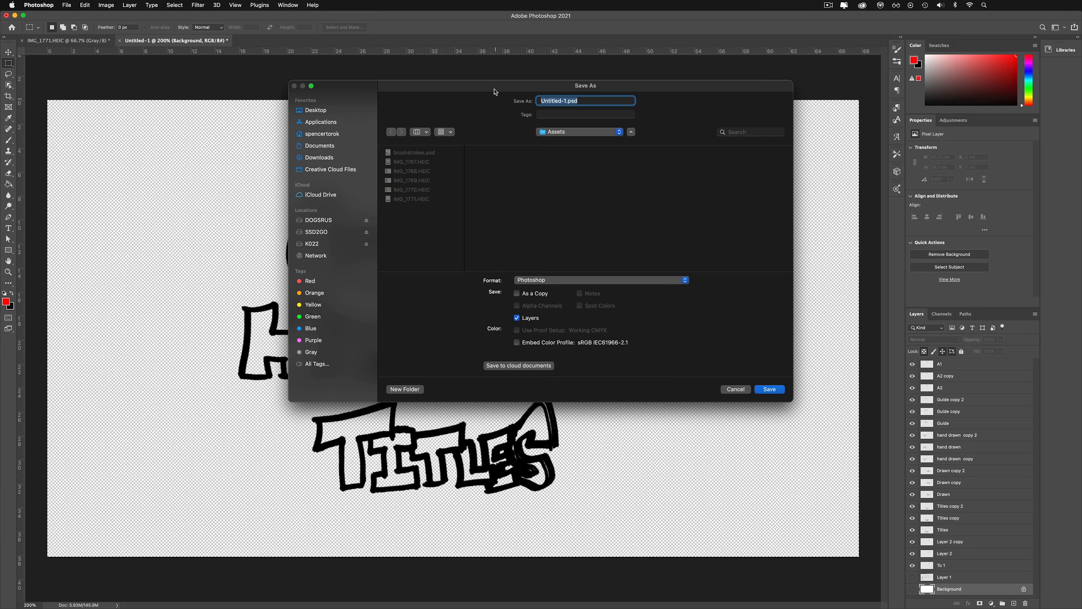
drag(495, 91, 454, 186)
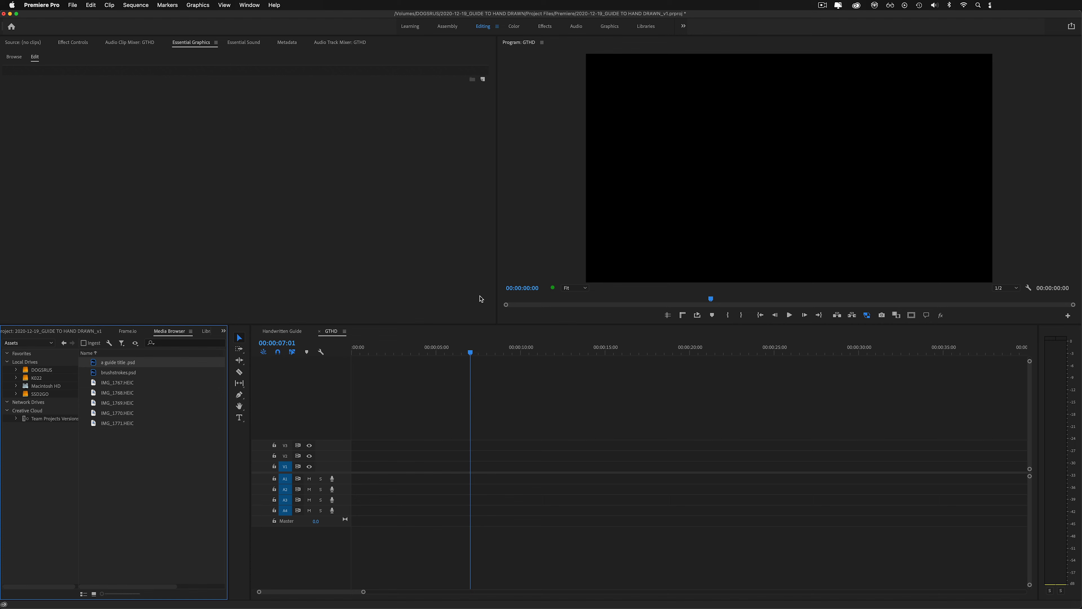
- Switch to Premiere Pro, import a guide title.psd as individual layers at document size, and collapse its bin in the project
right_click(127, 365)
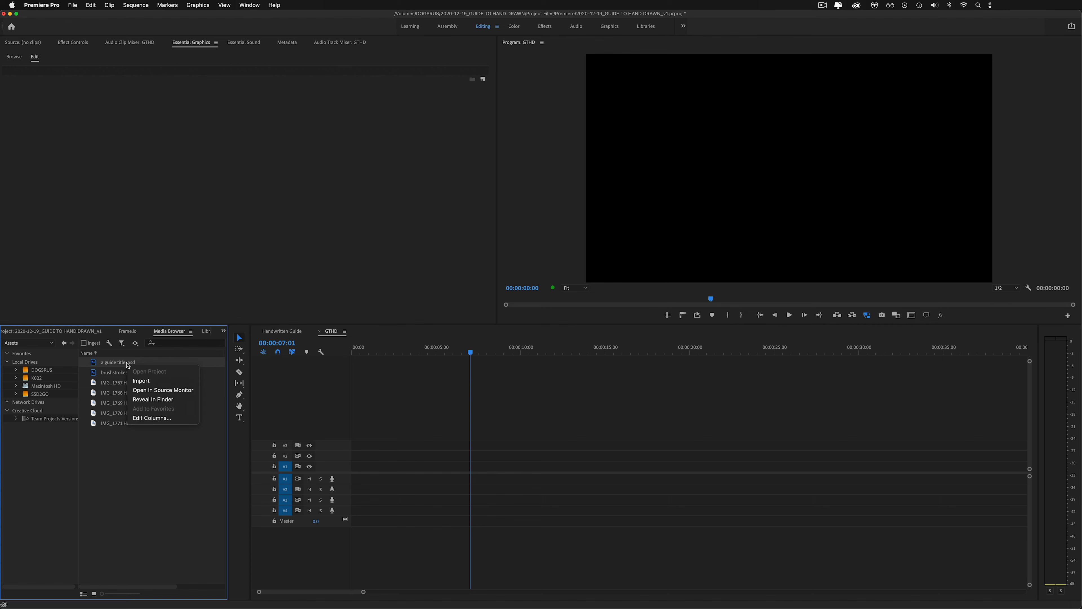
click(279, 197)
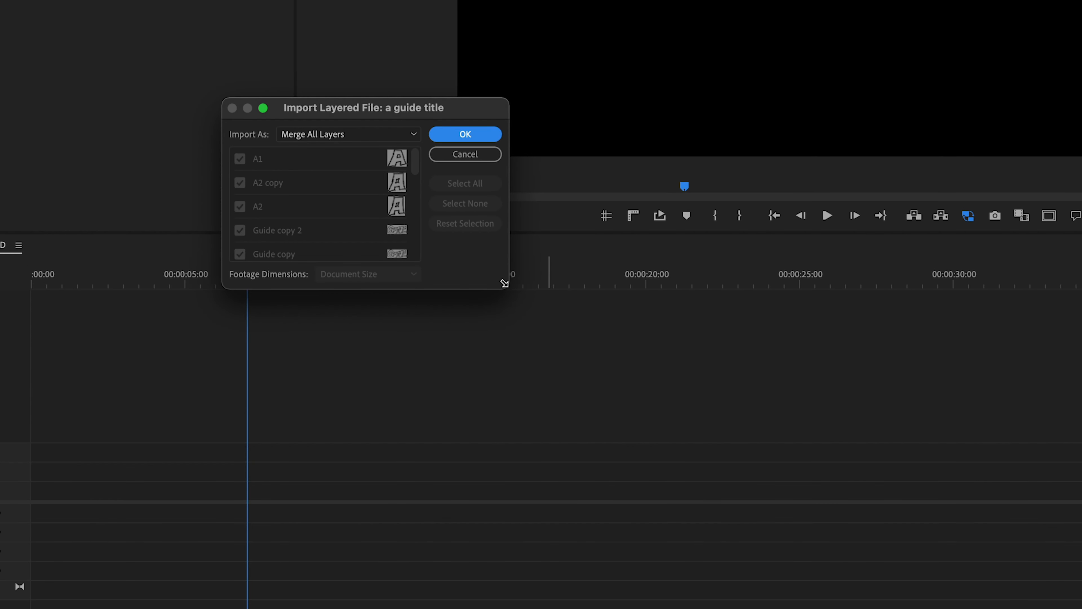
drag(507, 286, 896, 528)
click(335, 134)
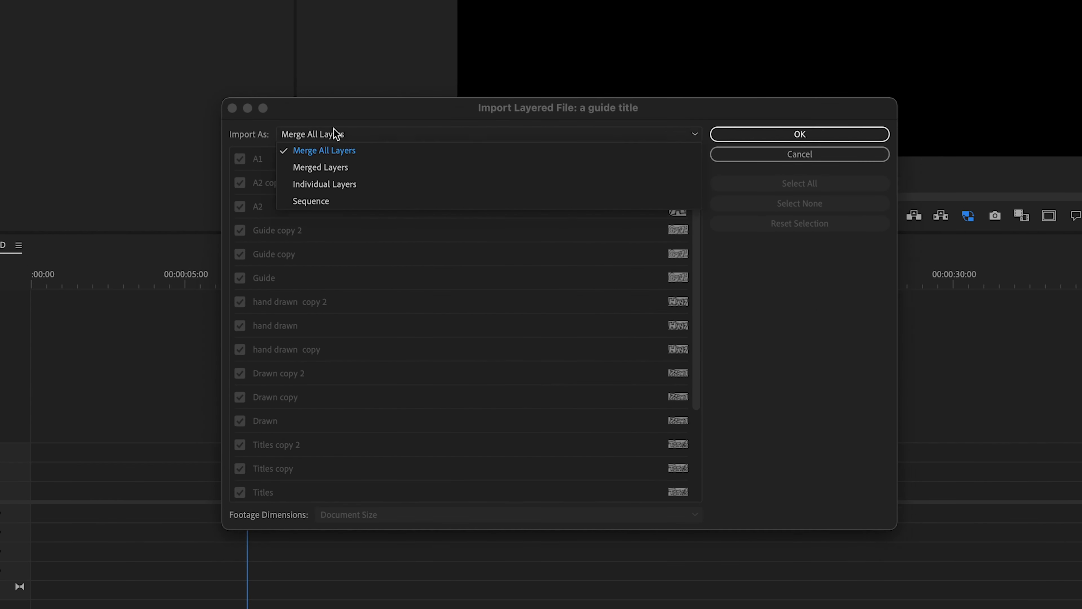
click(354, 182)
drag(792, 426, 841, 593)
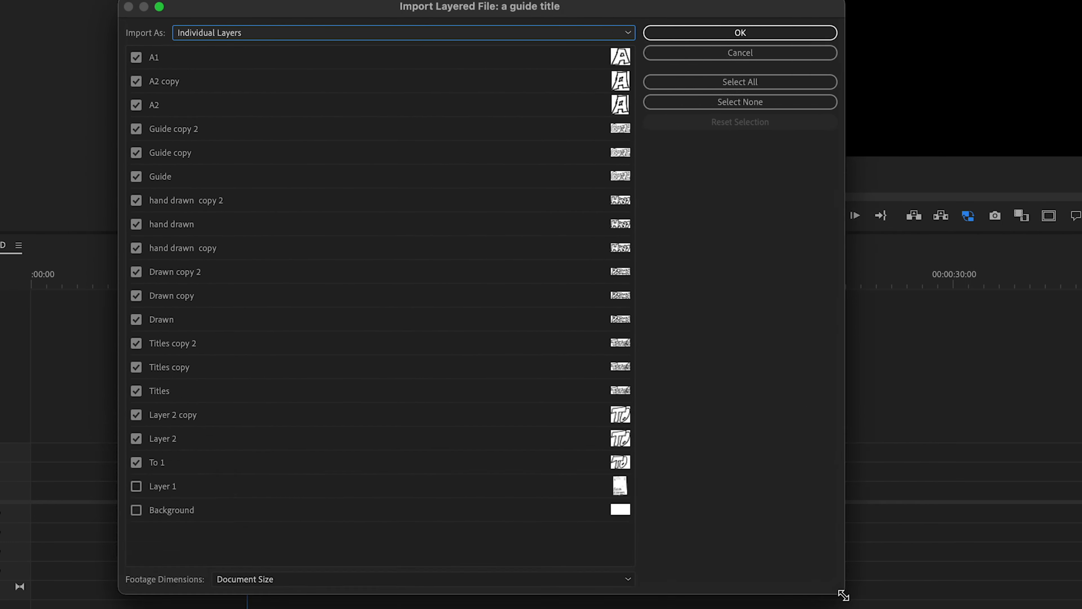
click(724, 32)
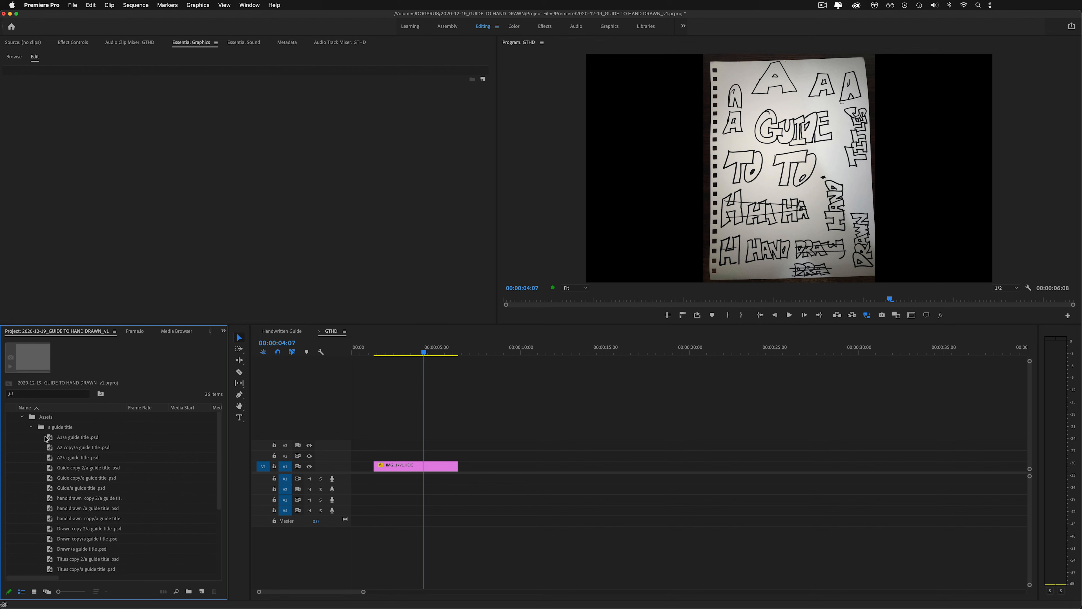
click(30, 427)
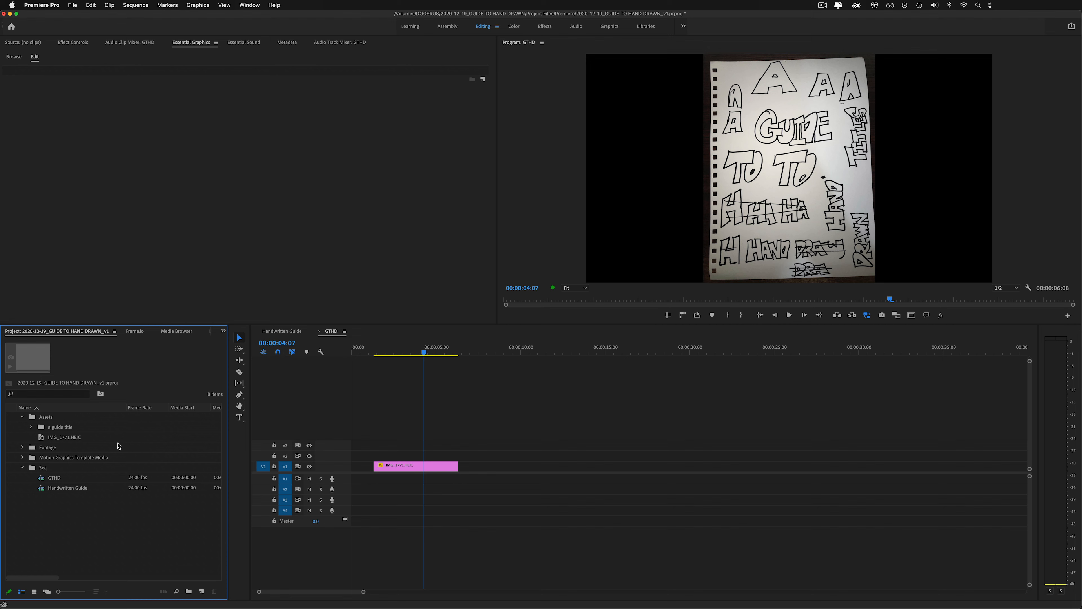
- Mask the IMG_1771.HEIC clip's opacity with a four-point polygon fitted around the GUIDE lettering
click(424, 469)
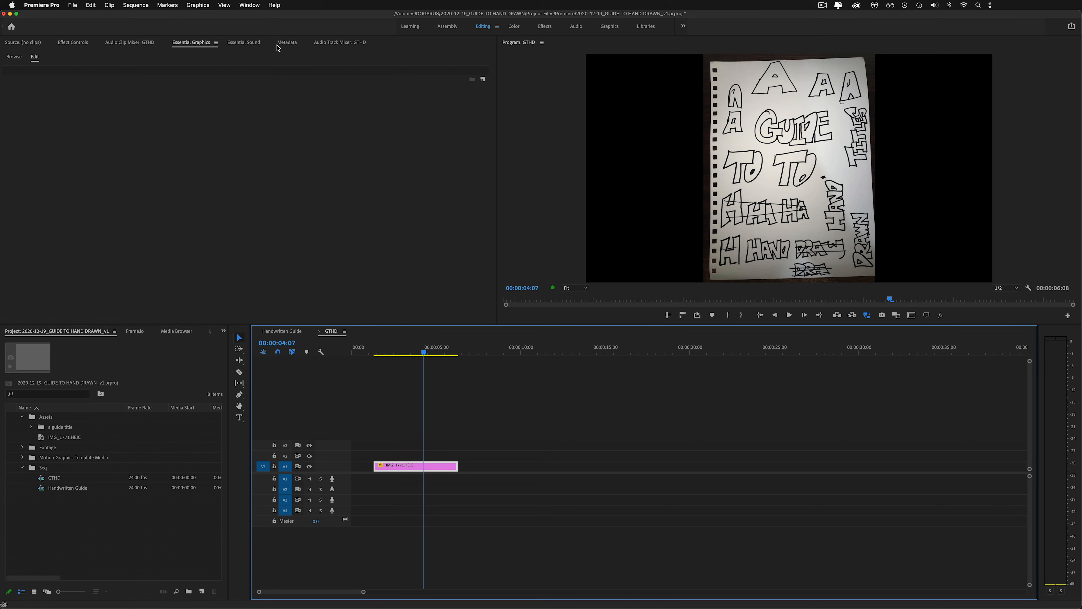
click(77, 43)
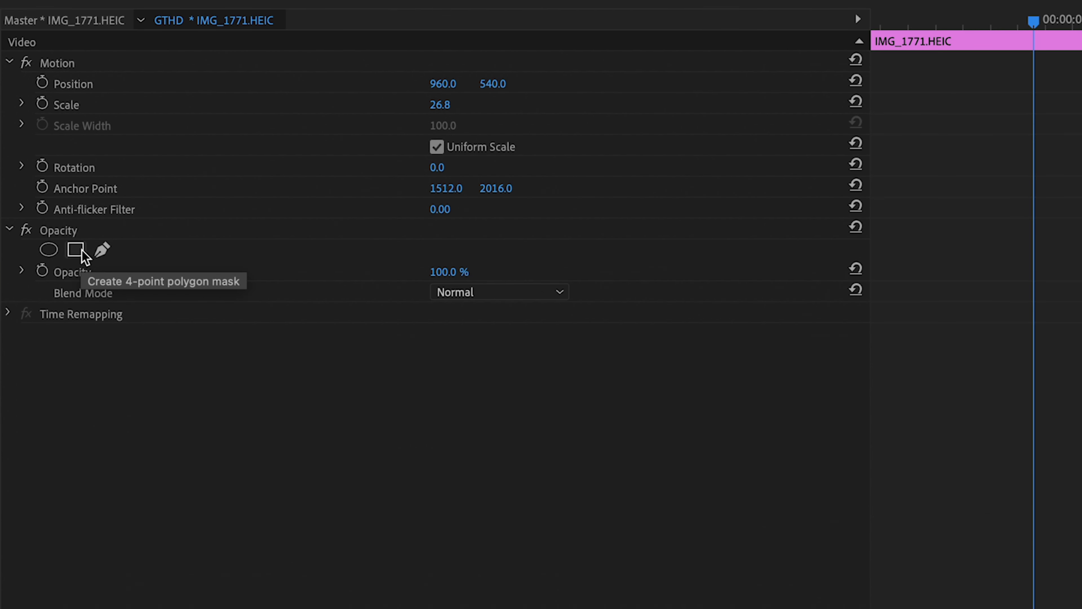
click(75, 249)
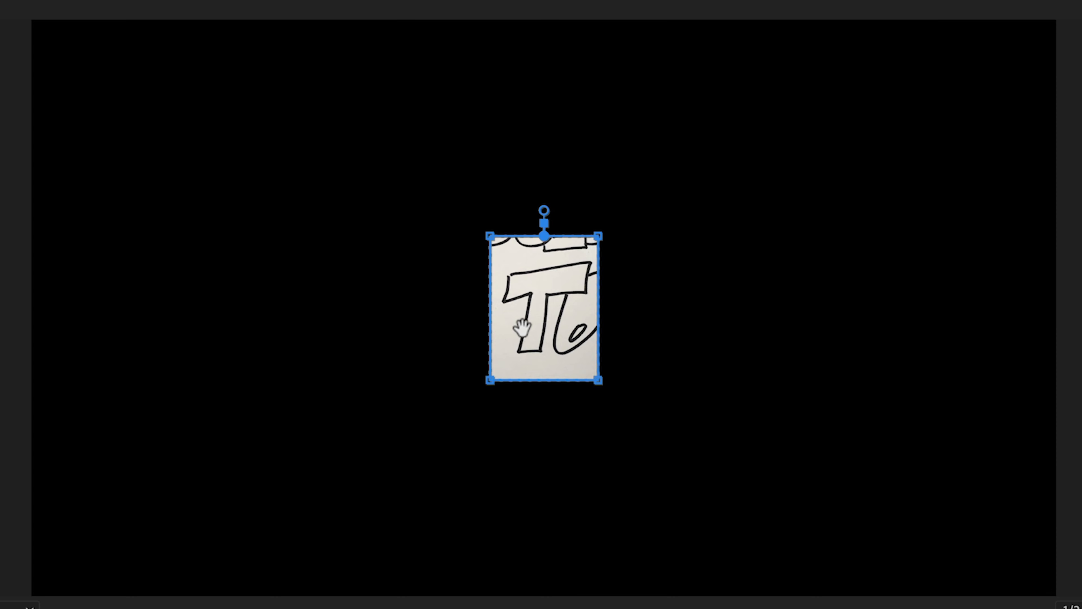
drag(520, 321, 482, 213)
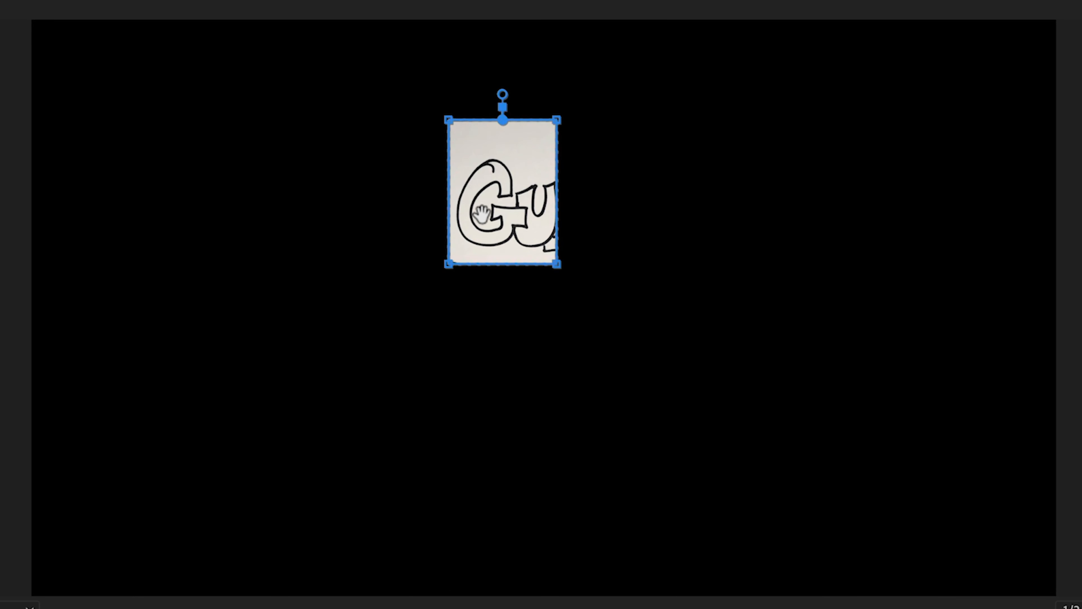
drag(448, 264, 447, 250)
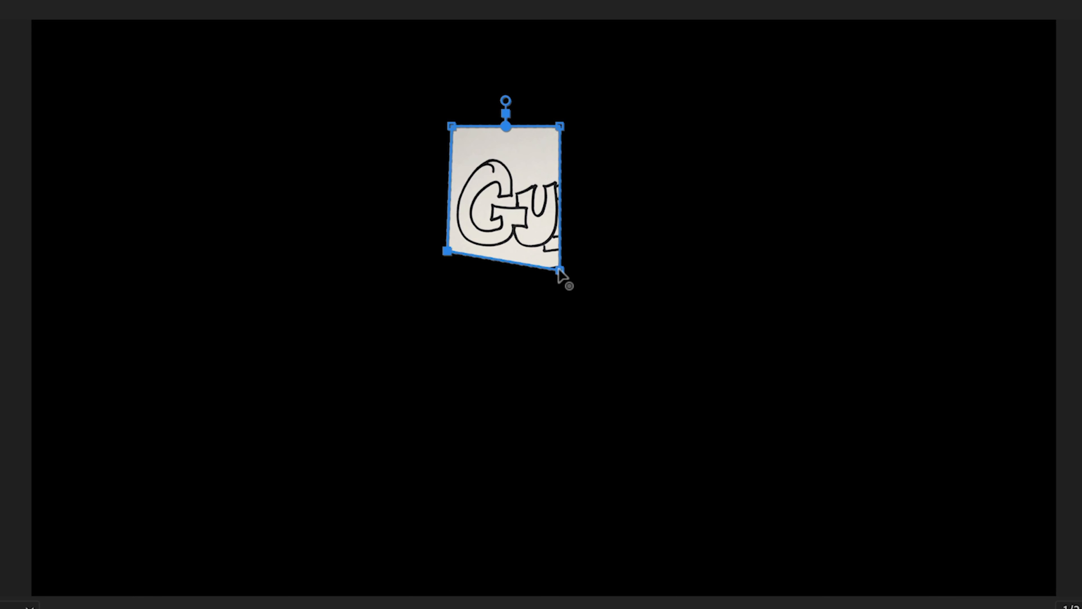
drag(557, 265, 675, 255)
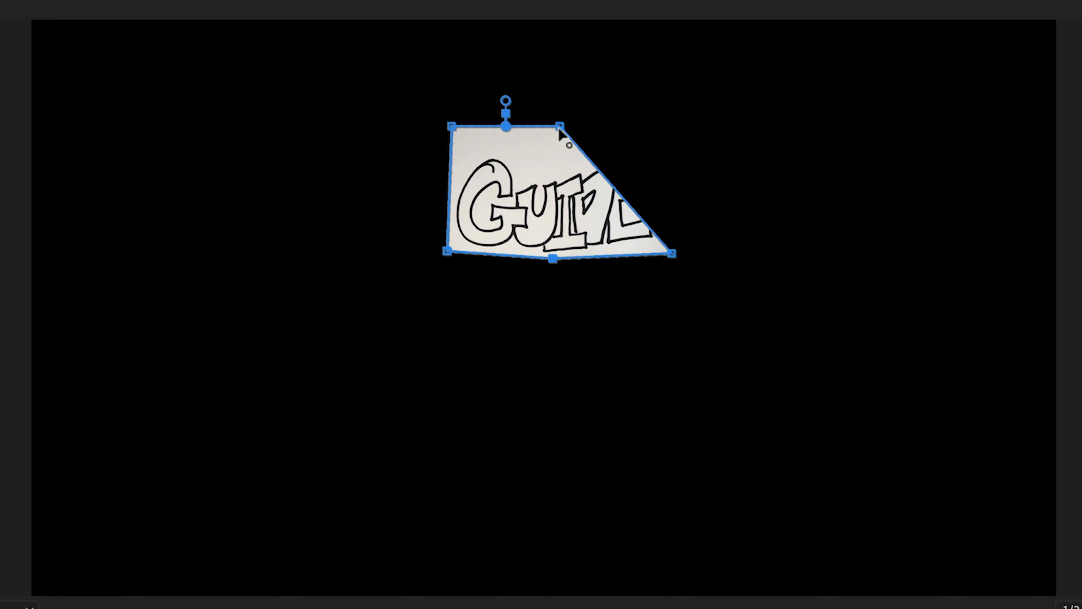
drag(560, 127, 669, 140)
- Find the RGB Curves effect by searching for curves and apply it to the masked IMG_1771.HEIC clip above the wood footage
click(429, 458)
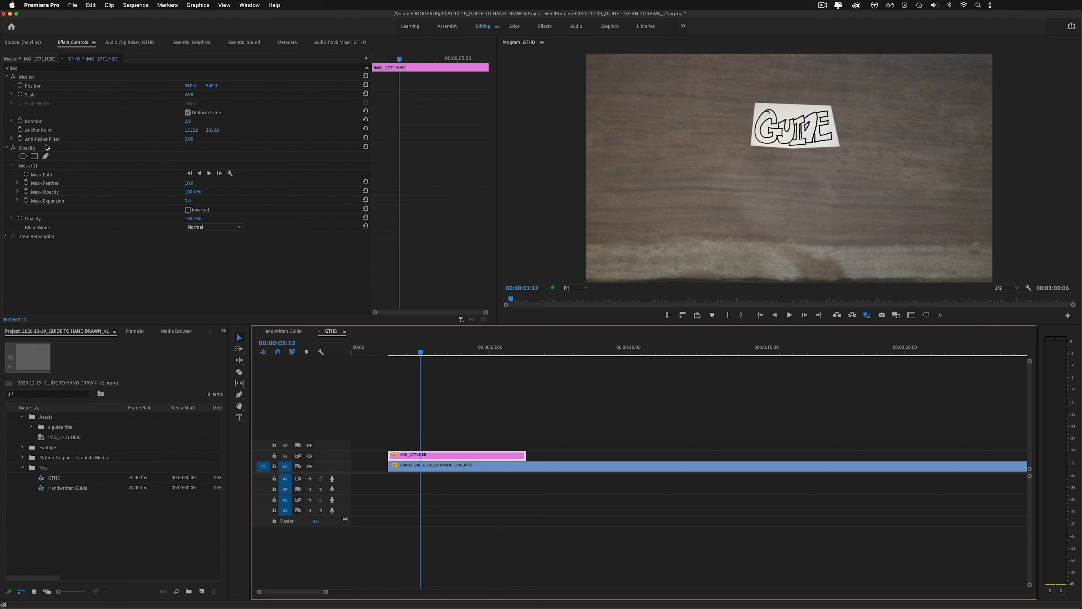
click(12, 165)
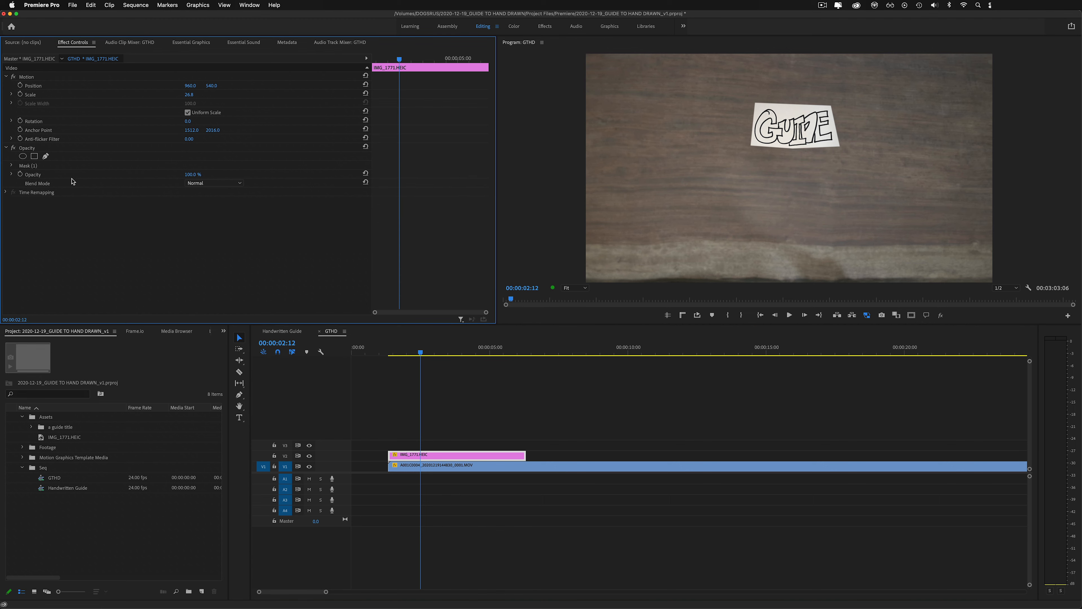
click(195, 184)
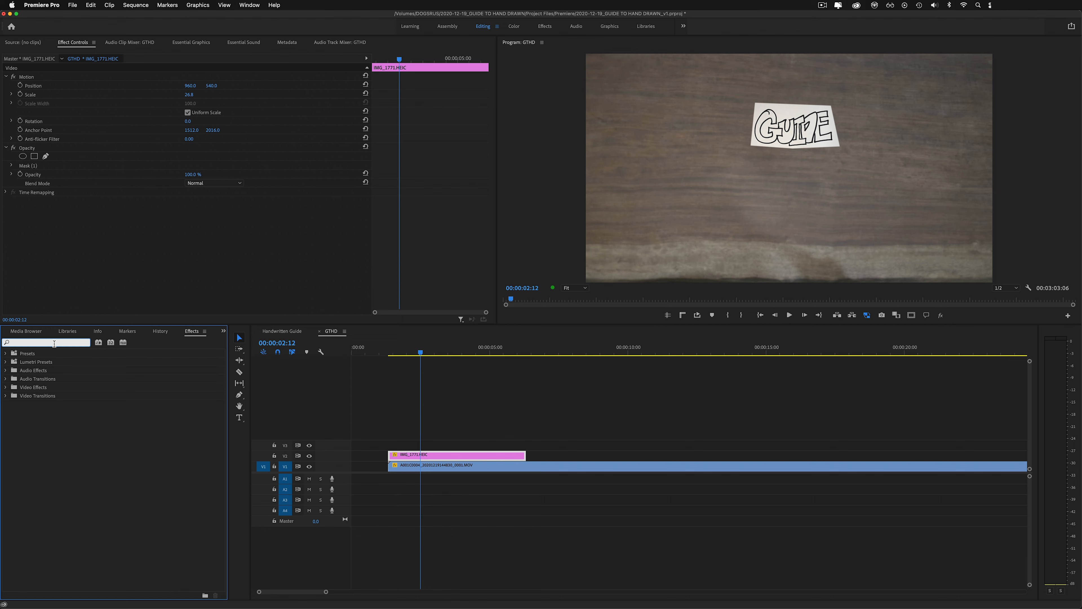
text(curves)
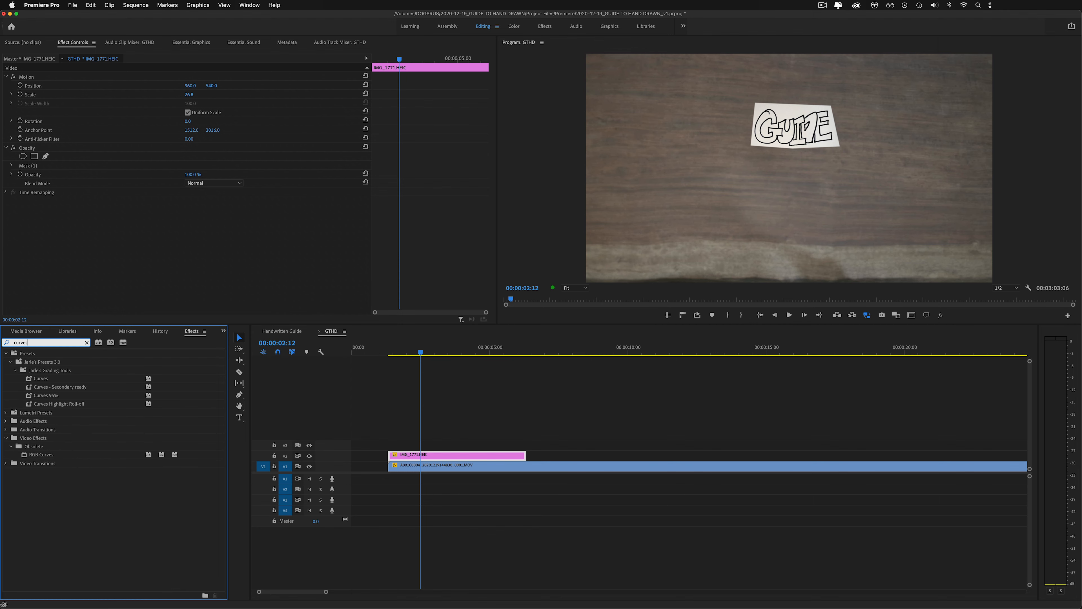
drag(50, 456, 490, 454)
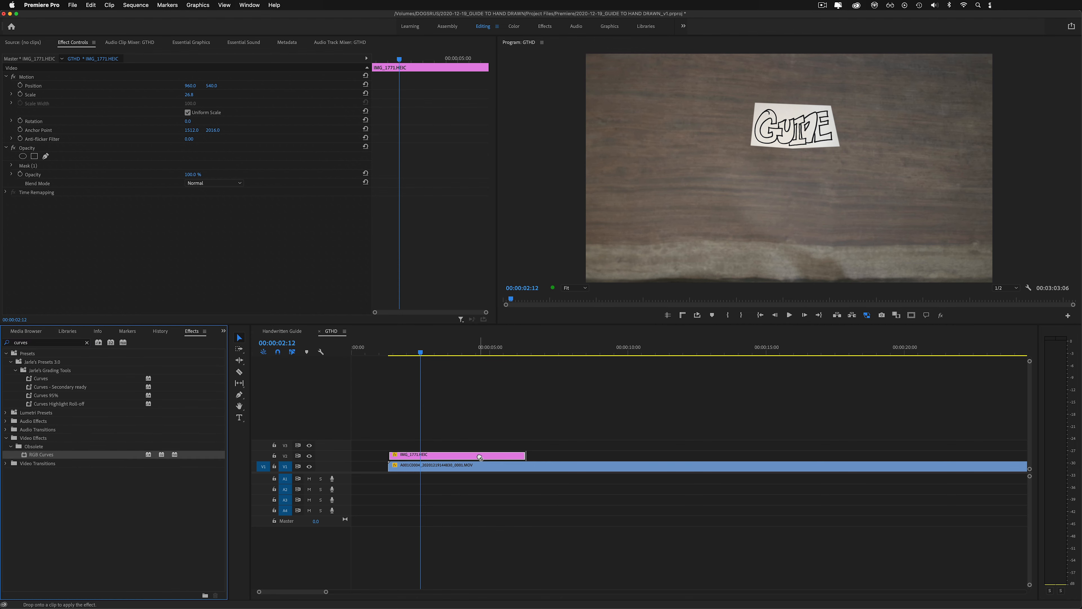
- Steepen the master curve in RGB Curves by moving its black point and white point inward, turning the paper pure white
scroll(119, 228, down, 10)
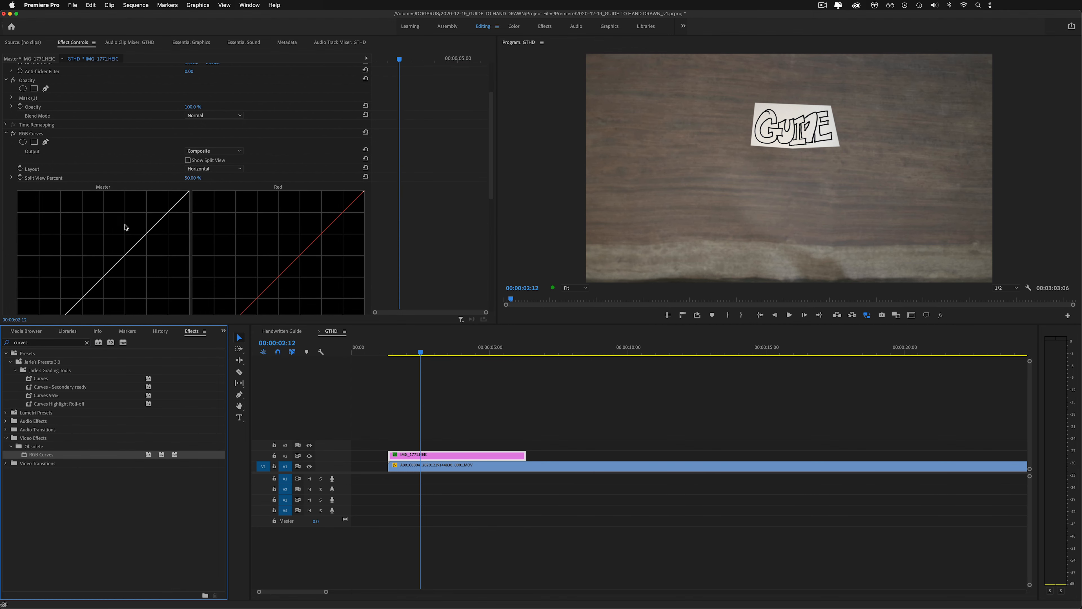
scroll(113, 171, up, 3)
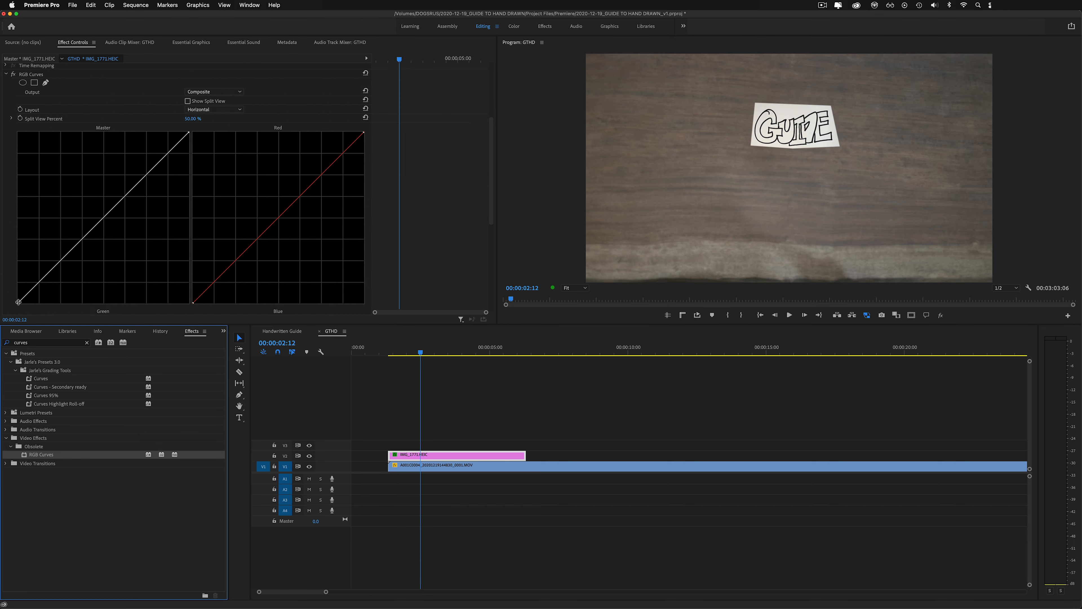
drag(18, 301, 66, 303)
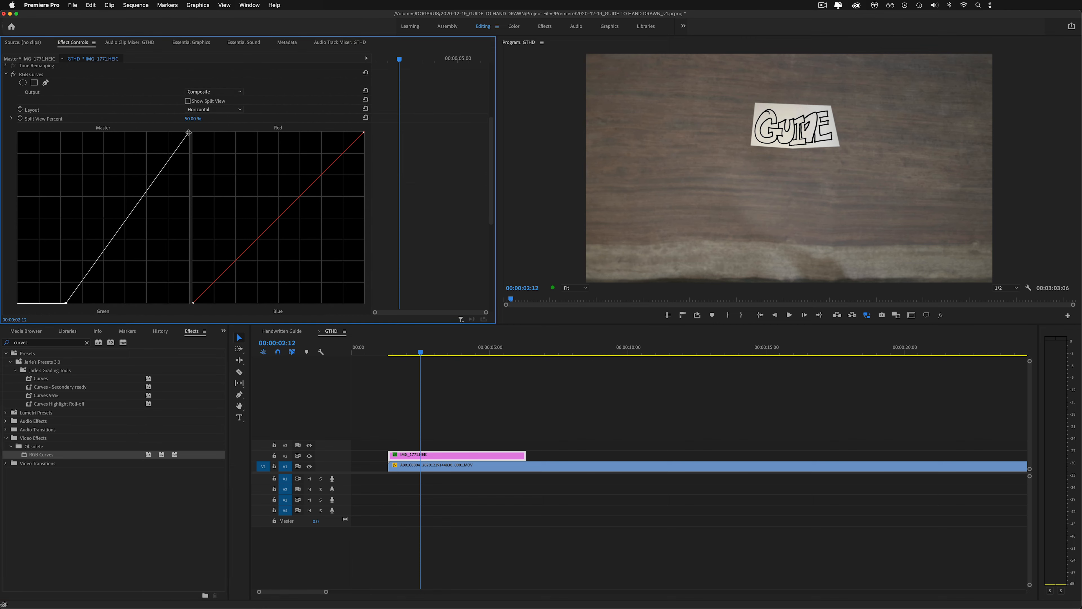
drag(189, 132, 122, 132)
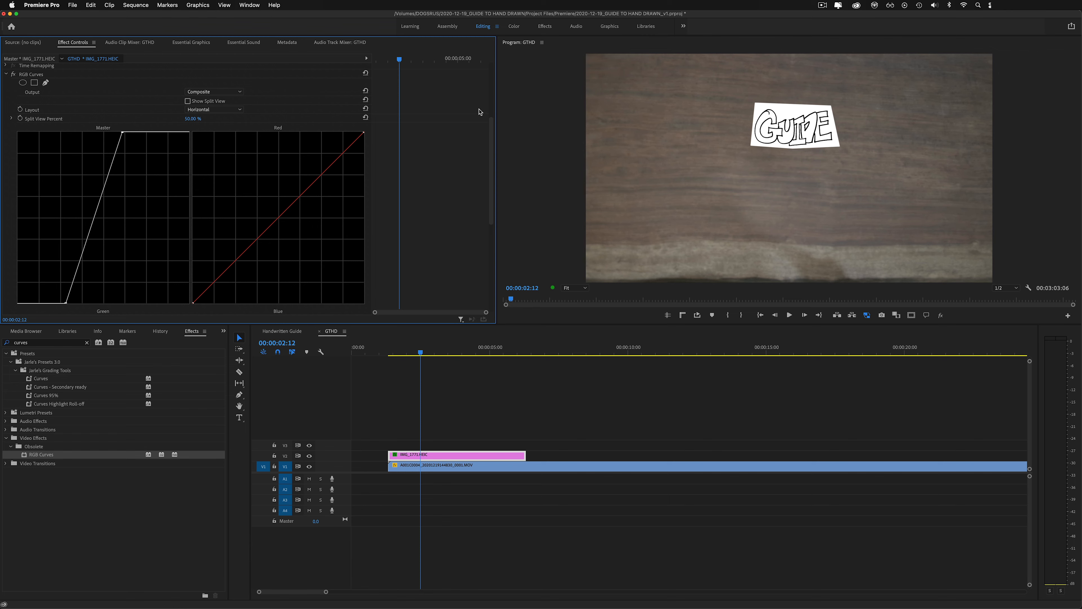
- Set the masked GUIDE clip's blend mode to Color Burn and adjust its vertical position
scroll(482, 152, up, 5)
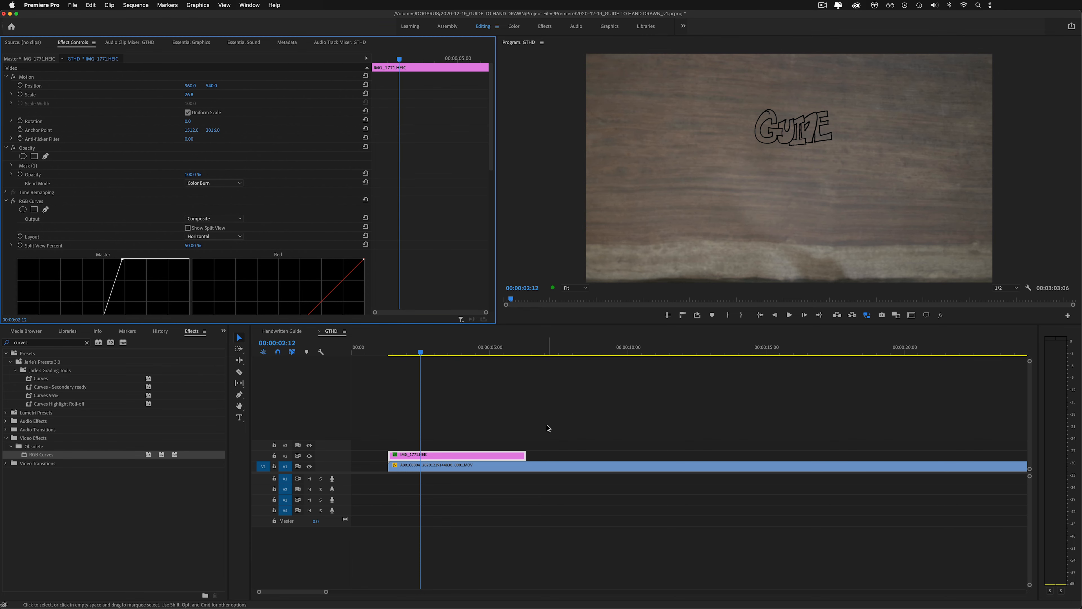
click(6, 200)
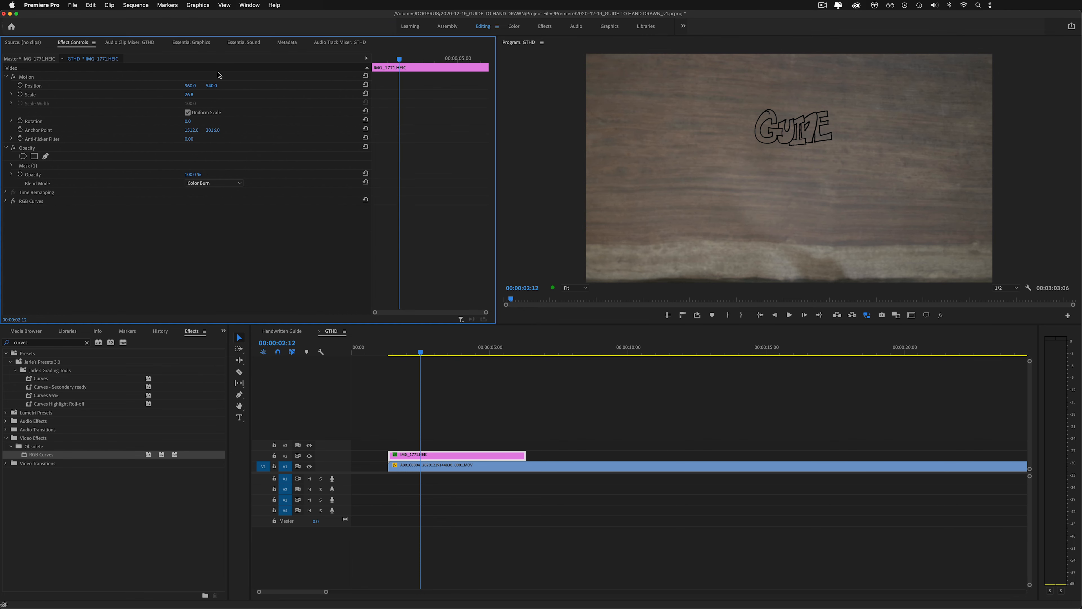
mouse_move(212, 87)
mouse_down()
mouse_move(252, 87)
mouse_move(204, 91)
mouse_up()
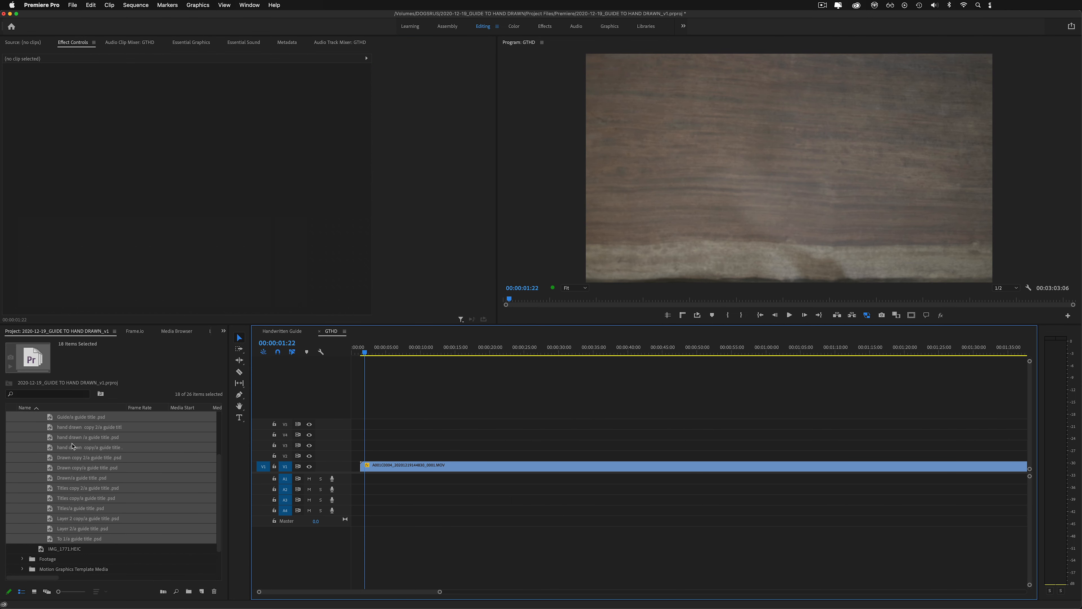
scroll(72, 446, up, 3)
scroll(77, 441, down, 2)
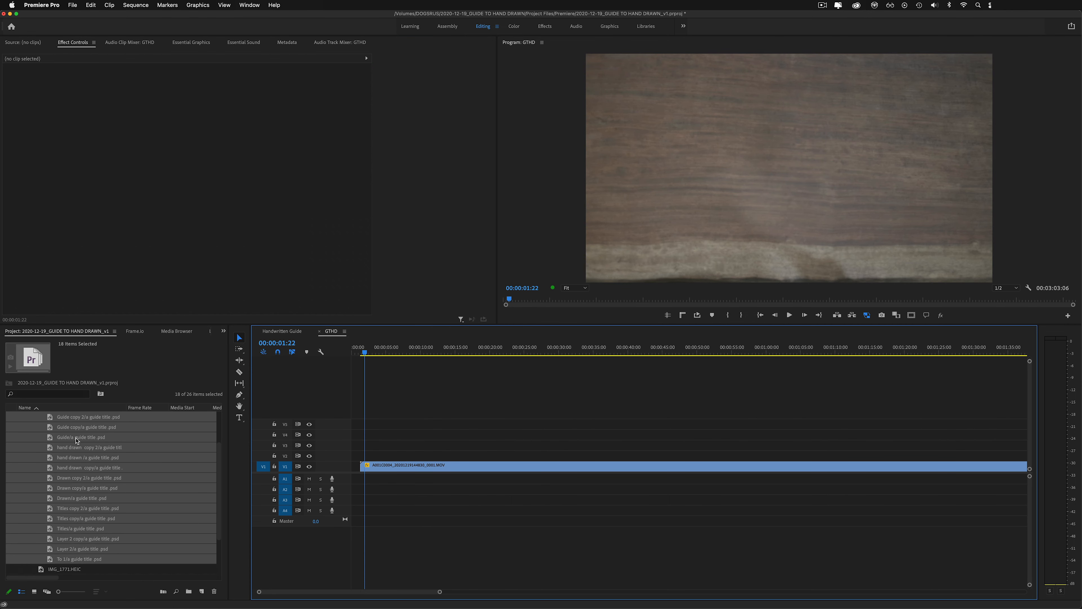
- Place the A1, A2 copy and A2 layers from the a guide title folder on separate stacked tracks above the wood footage
scroll(77, 440, up, 2)
scroll(80, 516, down, 4)
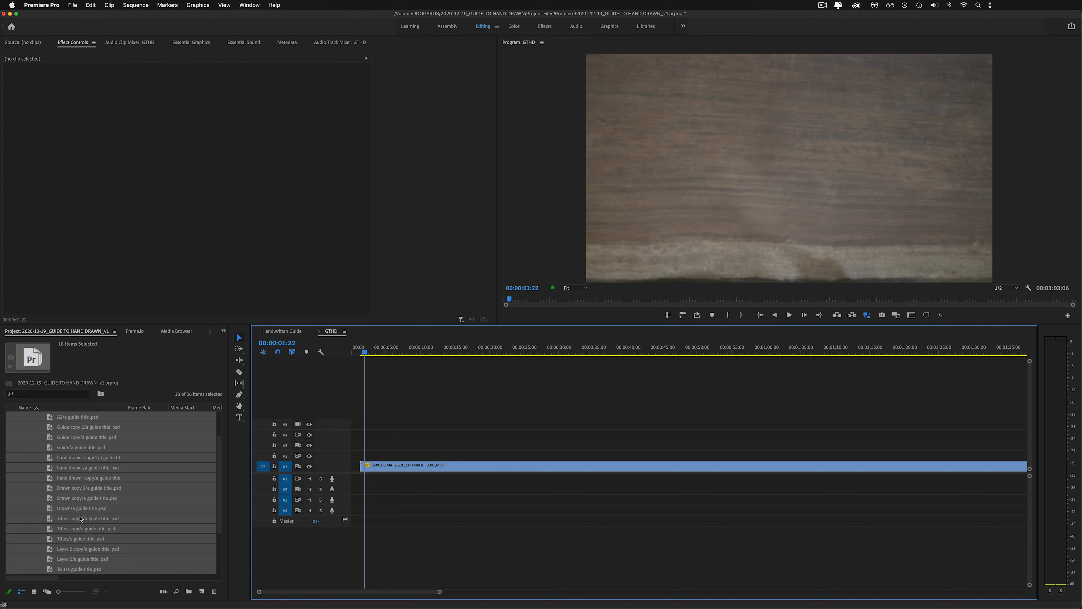
scroll(70, 477, up, 2)
scroll(70, 452, up, 3)
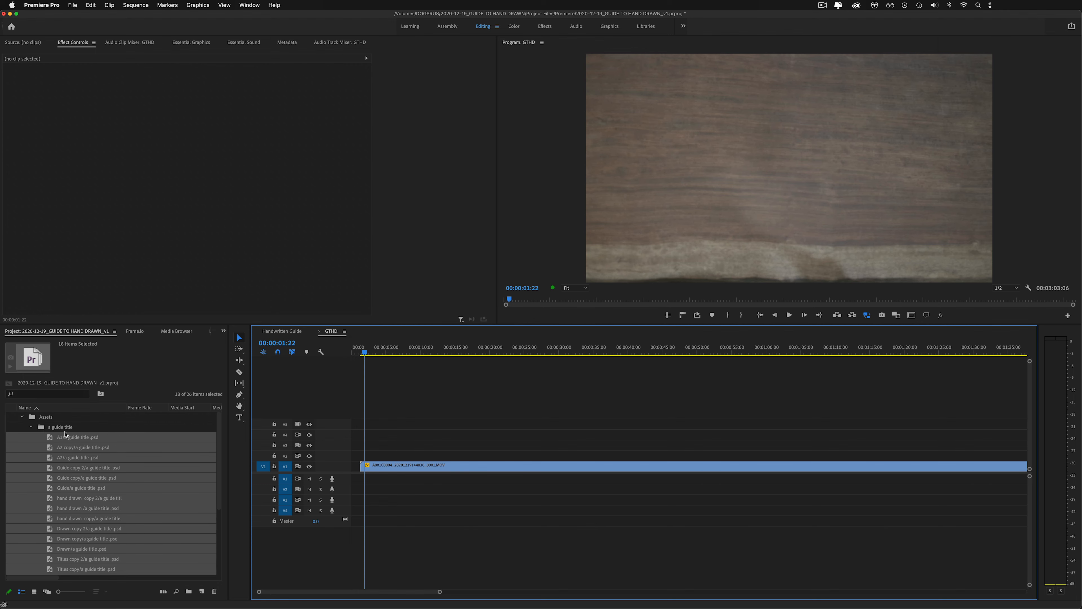
click(74, 438)
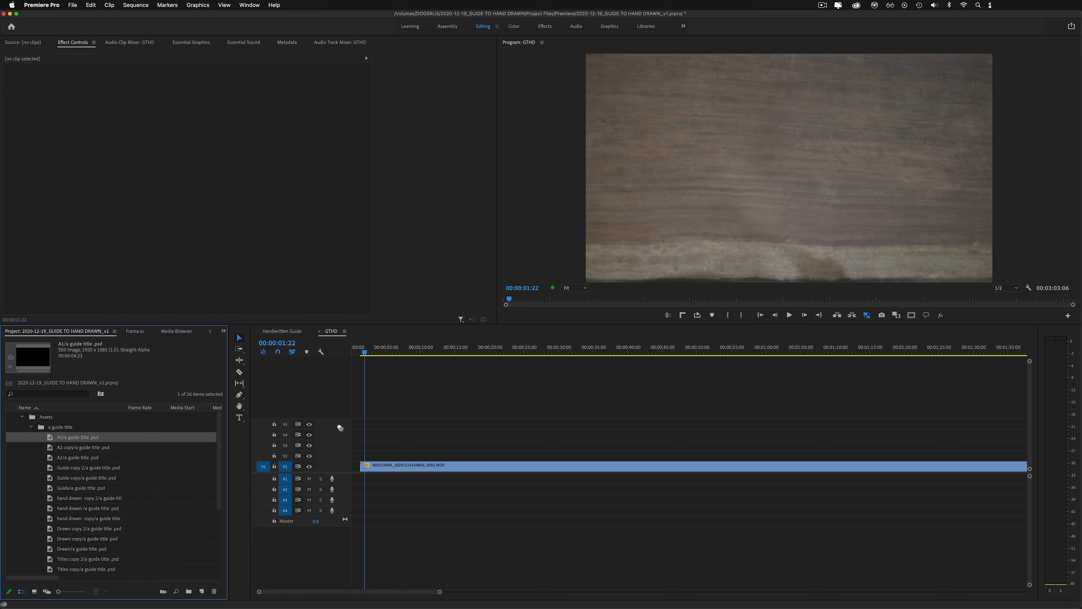
mouse_move(340, 427)
mouse_down()
mouse_move(339, 418)
mouse_move(339, 454)
mouse_move(339, 413)
mouse_up()
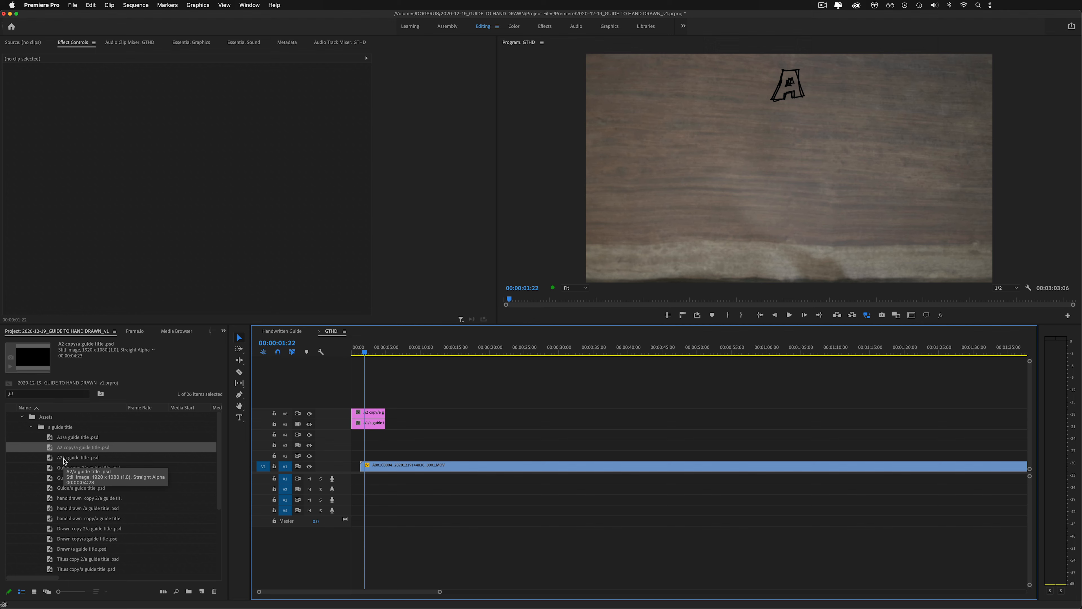
drag(422, 399, 351, 431)
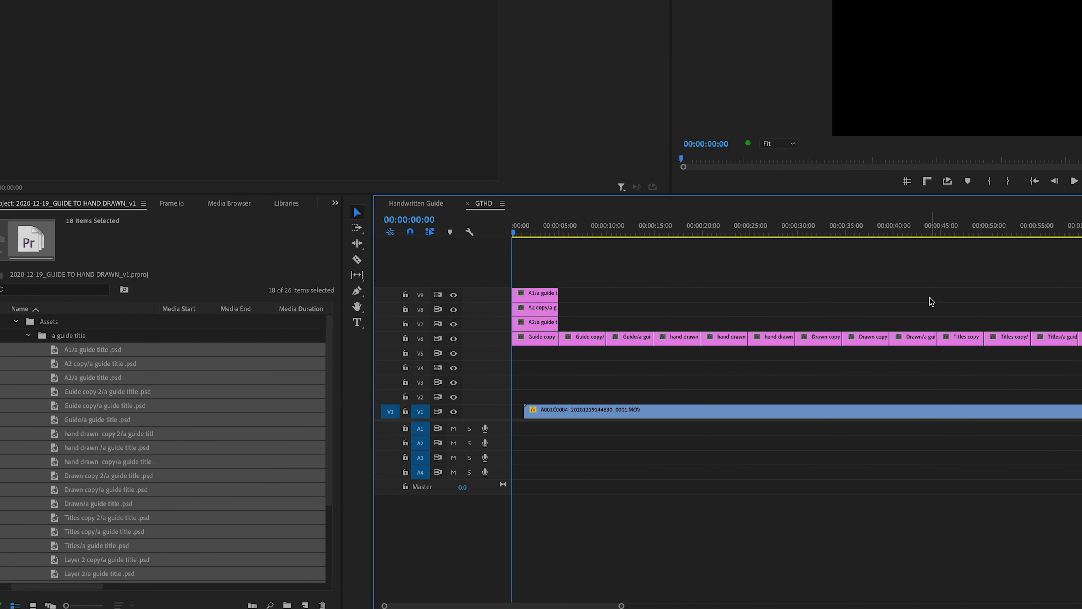
- Nest the three stacked A layers into a sequence named A
drag(610, 284, 515, 323)
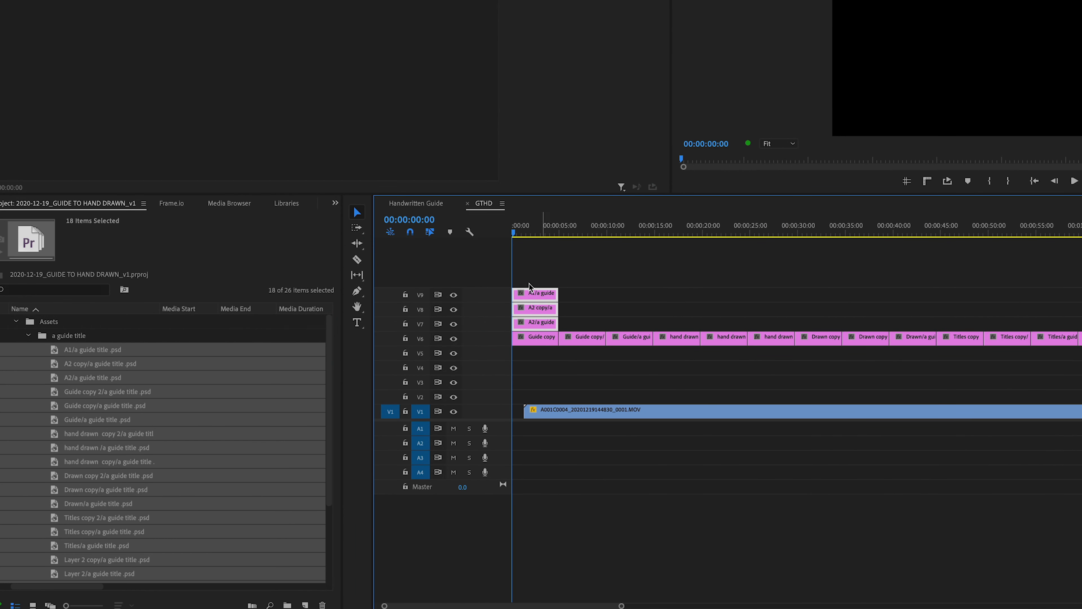
right_click(533, 309)
click(565, 341)
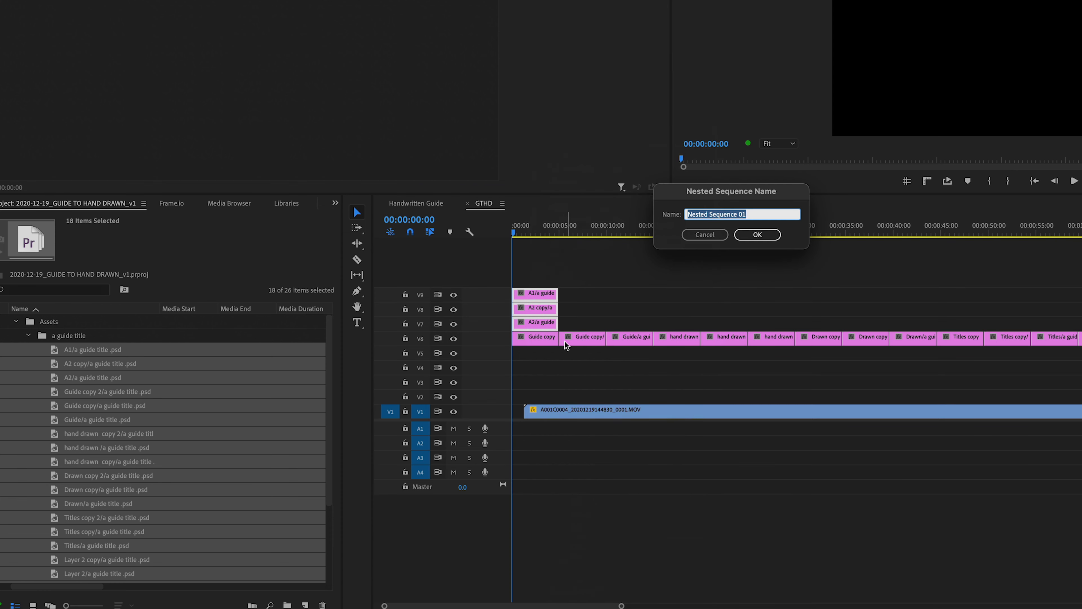
text(A)
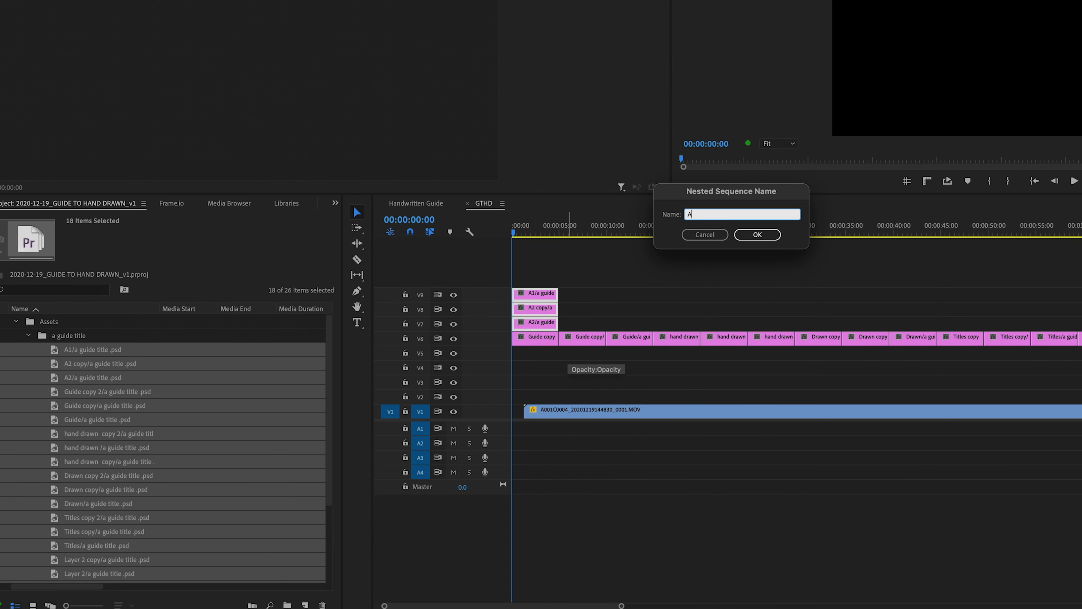
key(Return)
- Open the nested sequence A and move its three layers down onto tracks V1 to V3
double_click(546, 323)
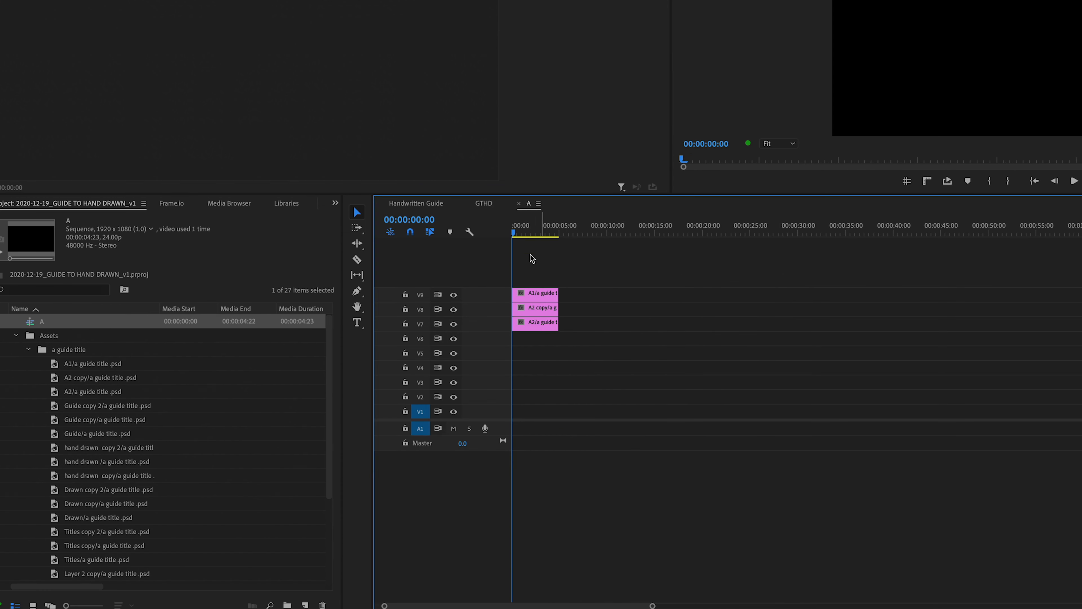
drag(524, 236, 533, 235)
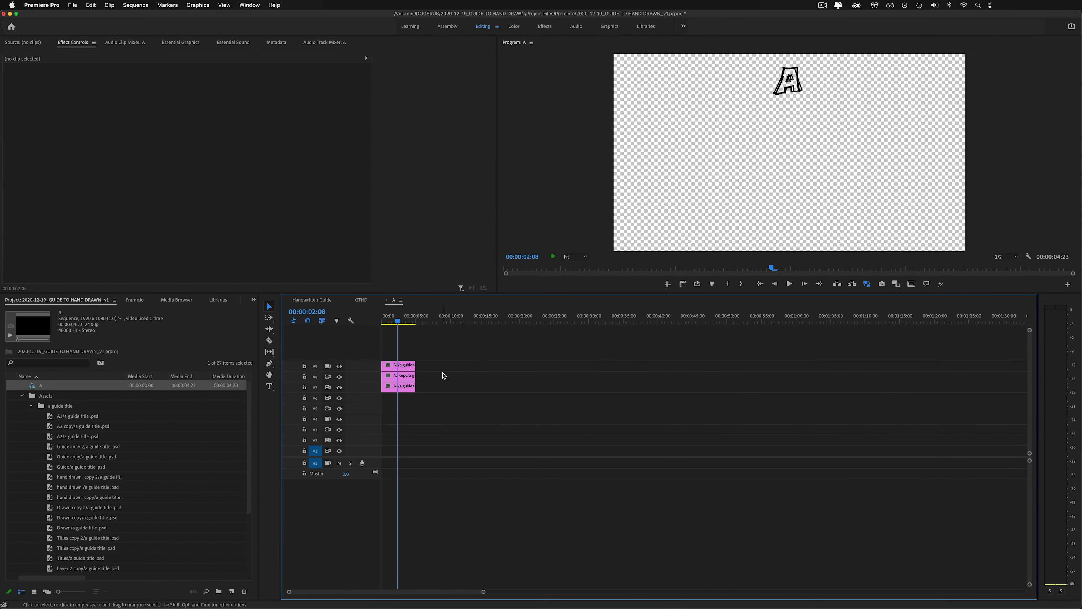
key(=)
key(=)
key(=)
key(-)
drag(468, 333, 388, 449)
- Offset the A1 and A2 copy layers by two frames and lower them so the A drawings play in succession on V1
drag(429, 410, 402, 437)
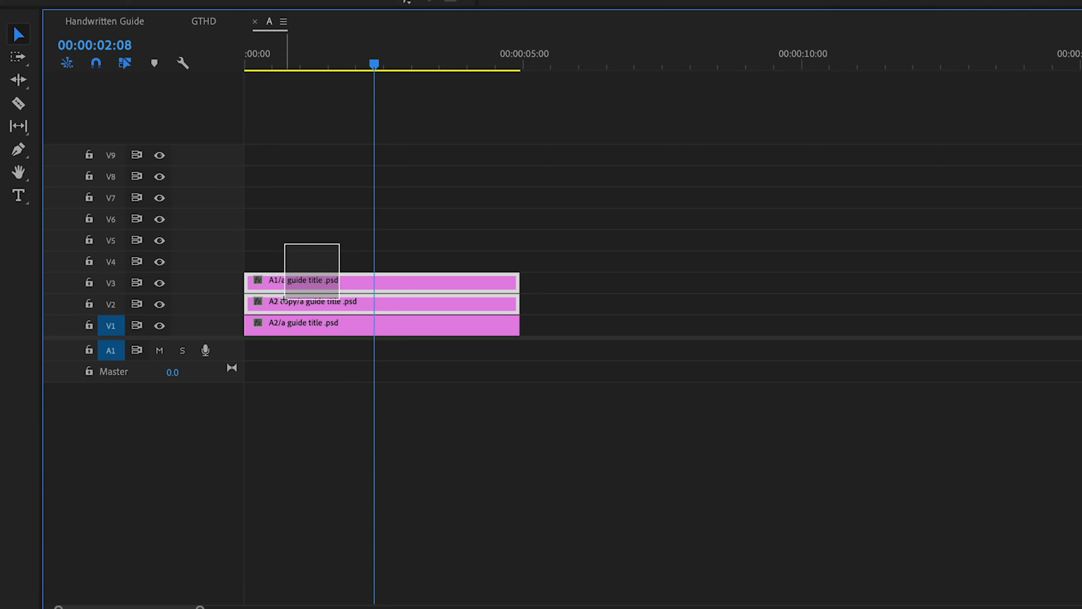
drag(283, 299, 281, 297)
key(super+Right)
key(super+Right)
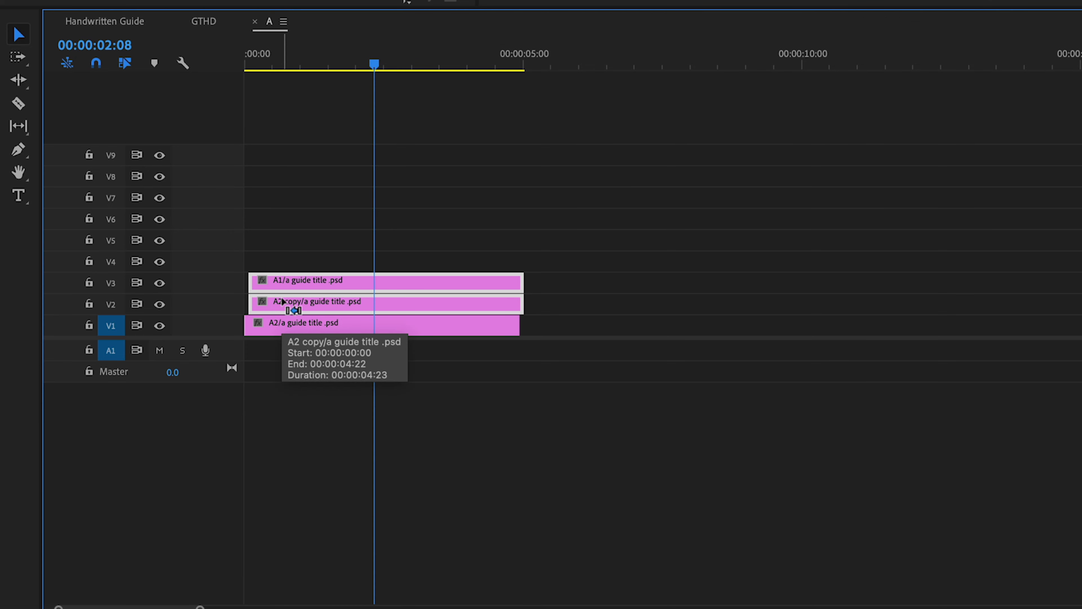
key(alt+Down)
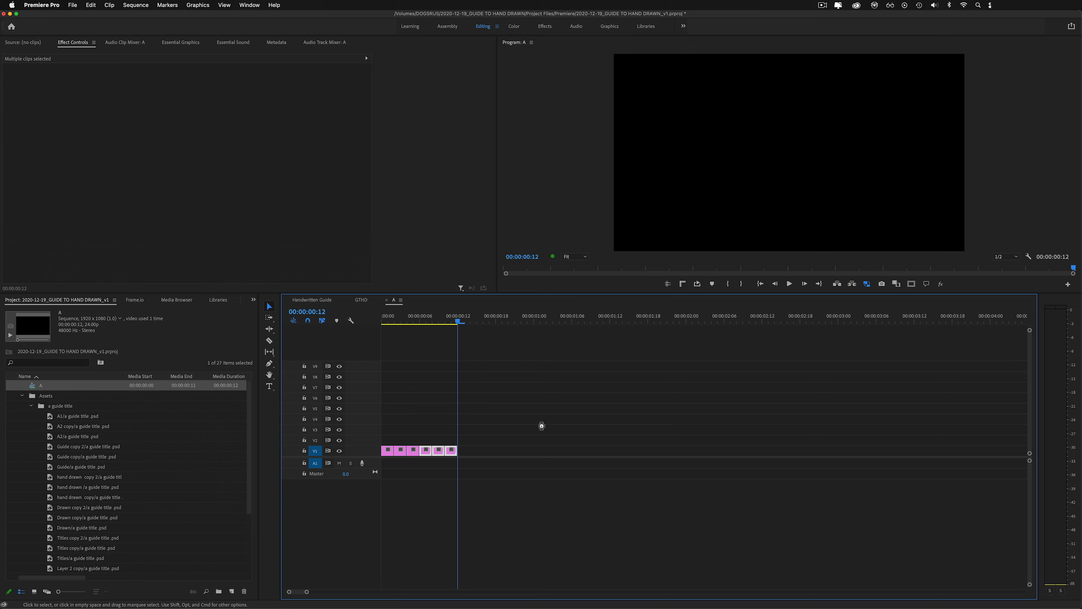
- Paste the short run of alternating A drawings repeatedly along V1 to extend the wobble to over five seconds
key(super+v)
key(super+v)
key(super+v)
key(super+v)
key(super+v)
key(super+v)
key(super+v)
key(super+v)
key(super+v)
key(super+v)
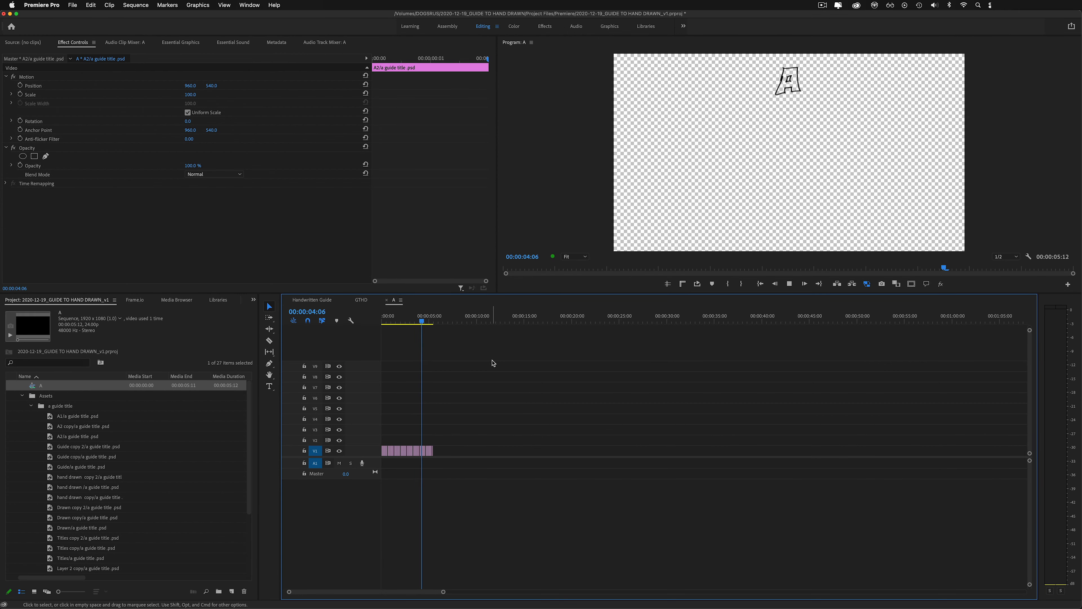
key(=)
key(=)
key(=)
key(=)
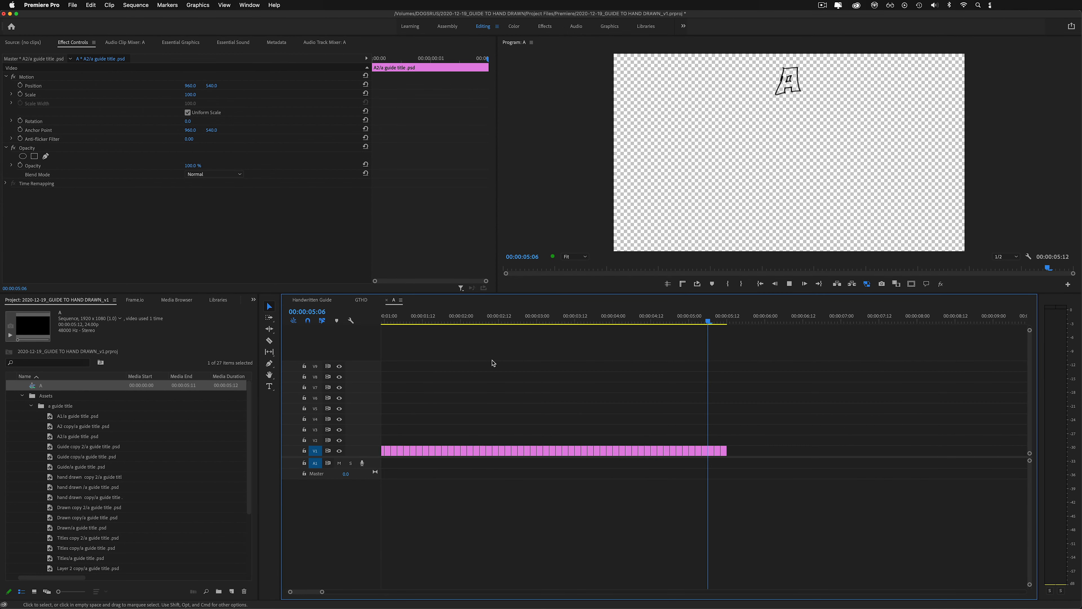
- Set the duration of all A clips to three frames with ripple editing that shifts the trailing clips
key(super+a)
key(super+r)
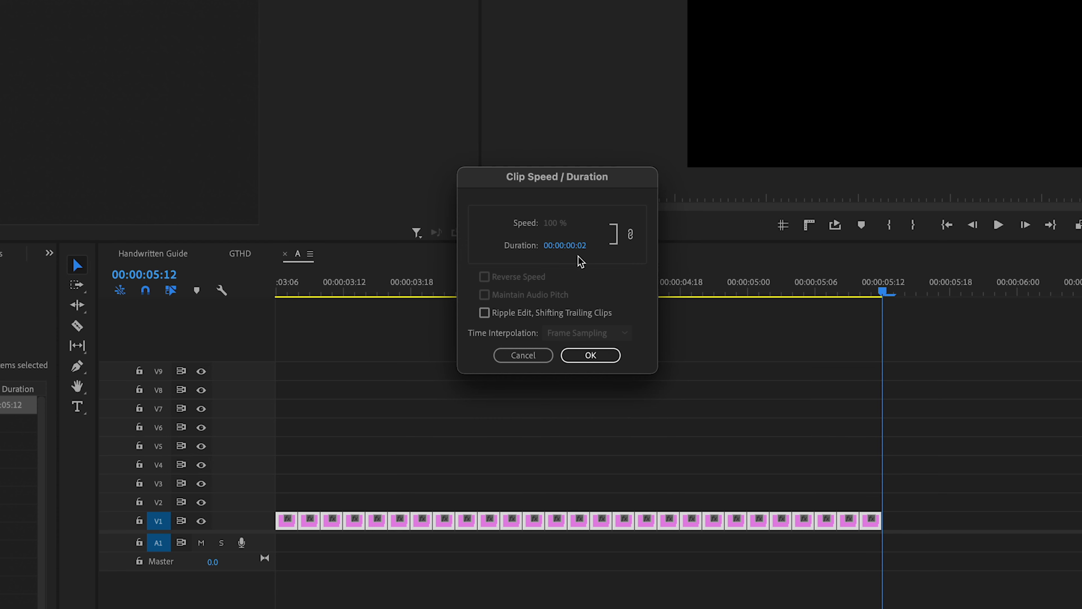
click(573, 245)
key(Right)
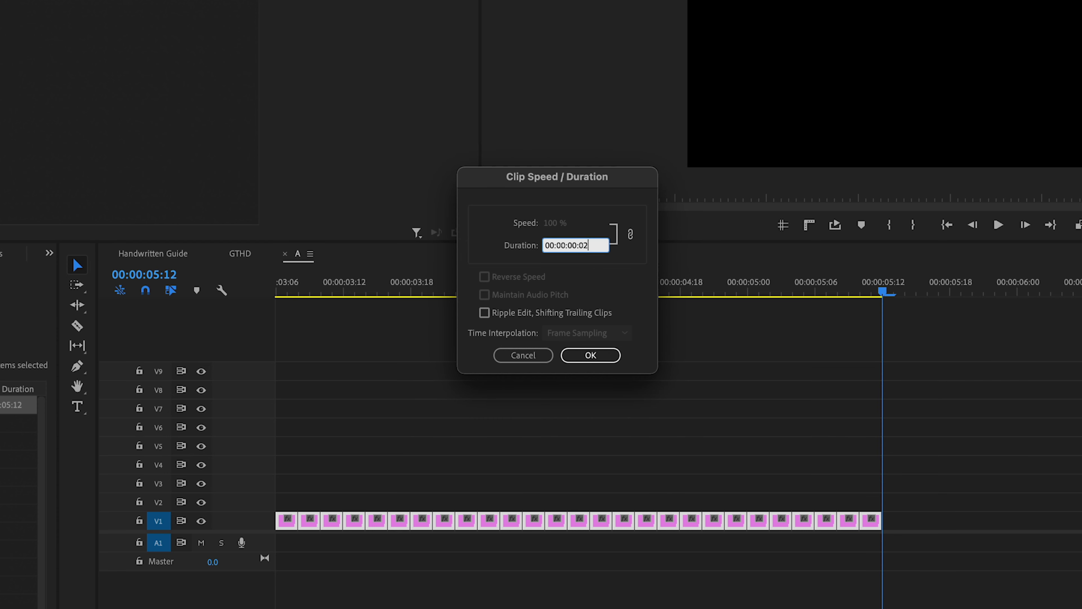
click(565, 313)
click(590, 355)
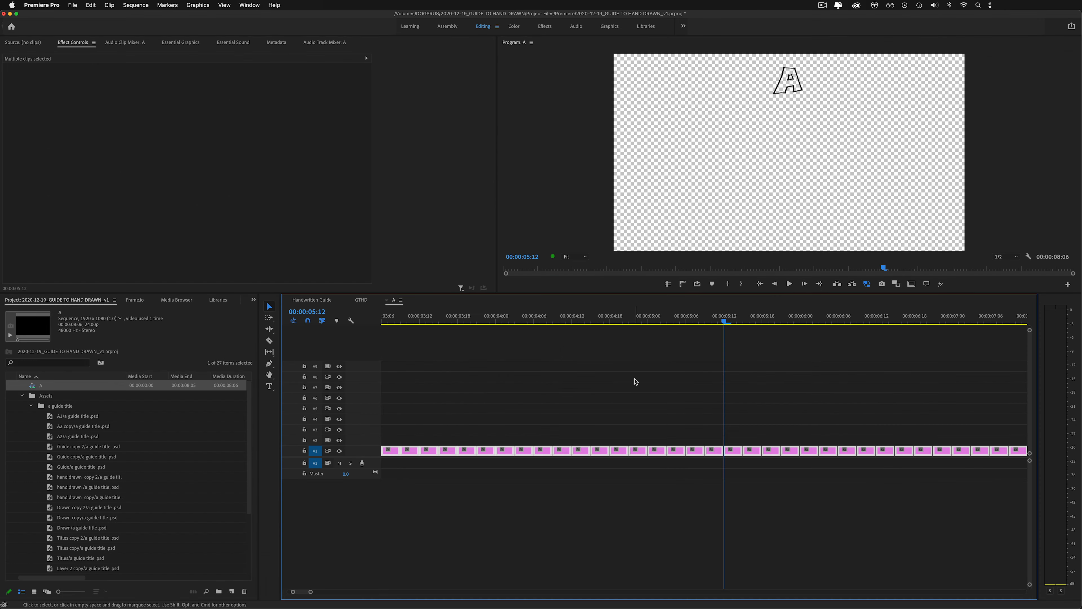
- Play back the A wobble from its start, as well as the assembled title over the wood footage in the GTHD sequence
click(634, 381)
key(minus)
key(Home)
key(space)
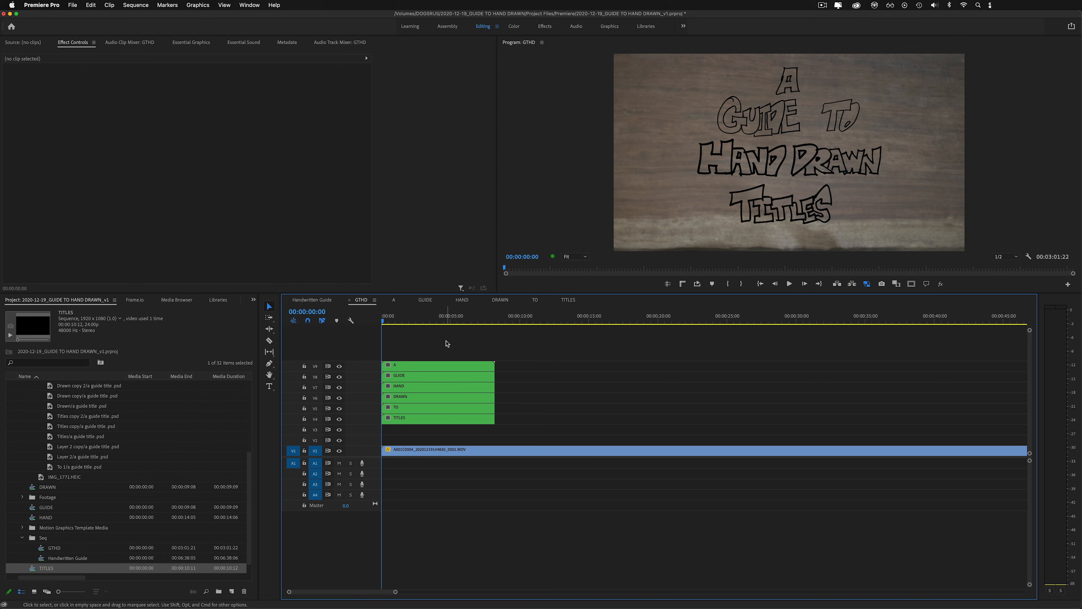
key(space)
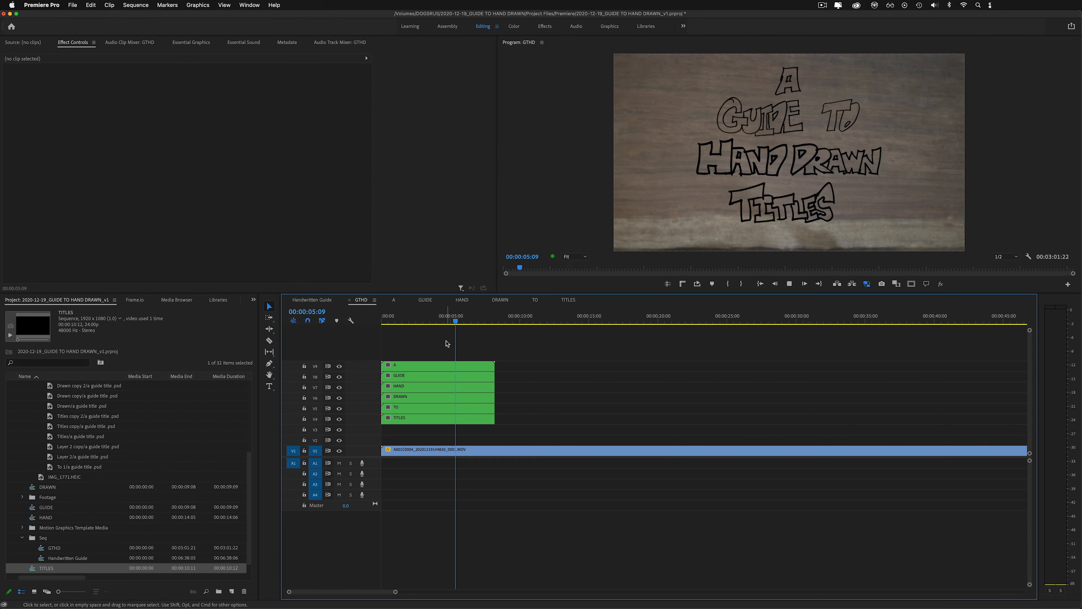
- Try shifting the nested Hand Drawn clip vertically through its Position value, undoing each shift
click(427, 319)
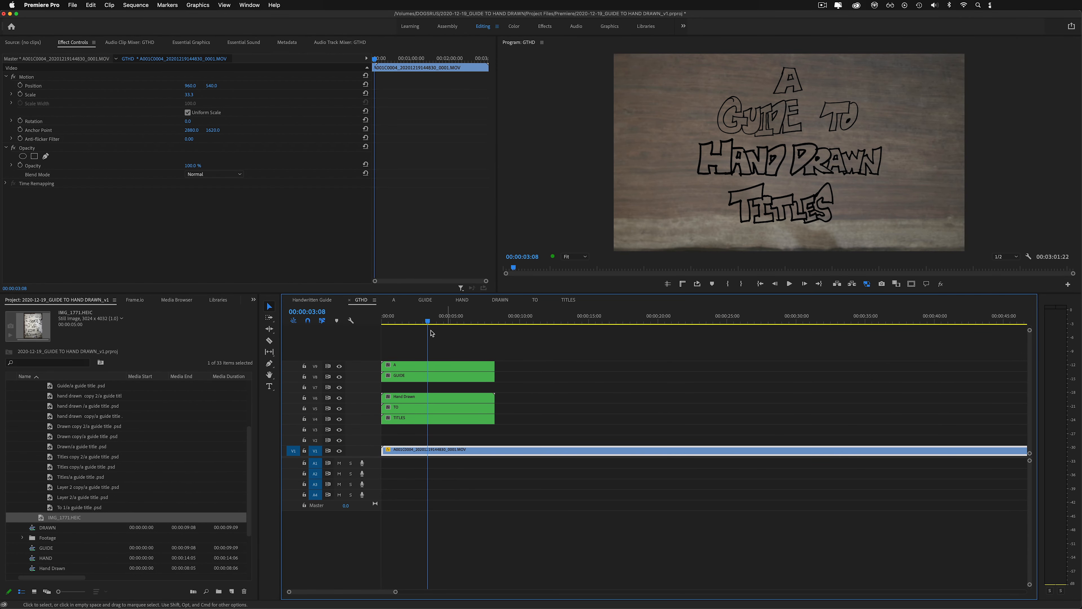
click(417, 398)
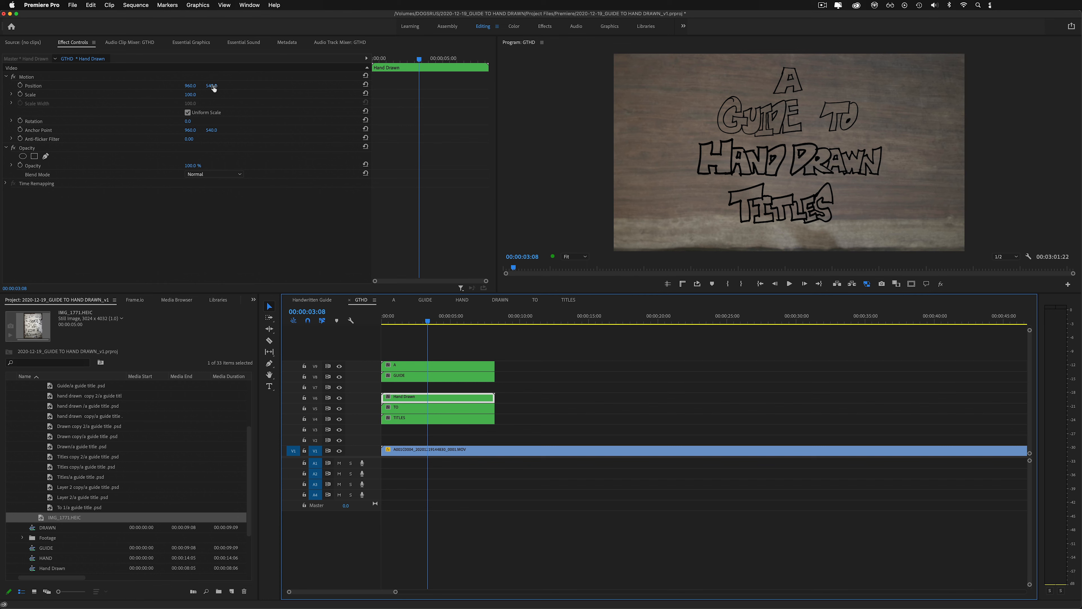
drag(213, 88, 224, 89)
key(super+z)
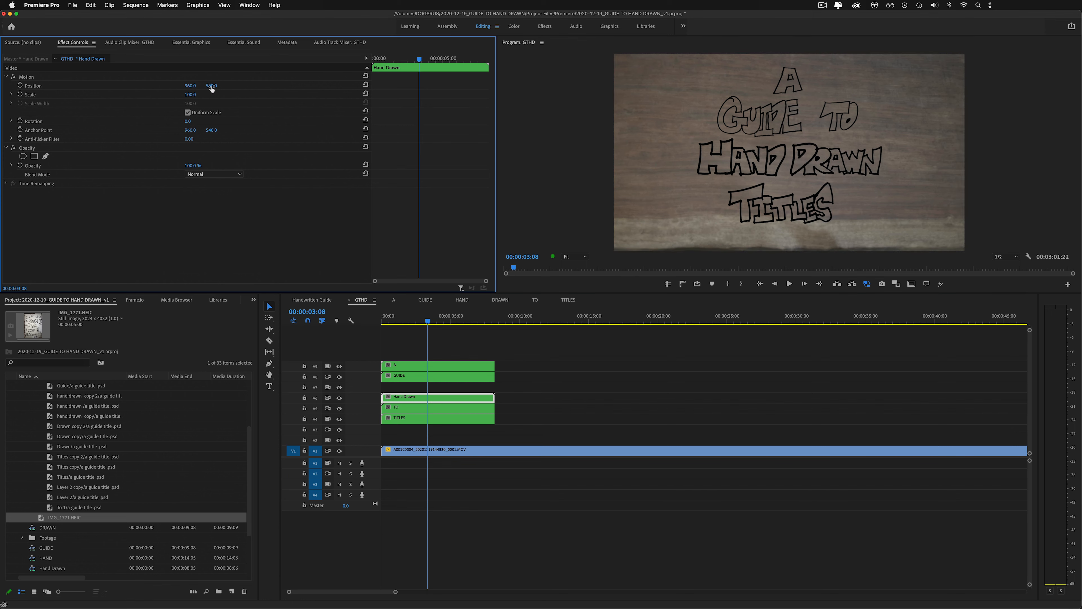
mouse_move(211, 88)
mouse_down()
mouse_move(230, 89)
mouse_move(202, 88)
mouse_move(219, 88)
mouse_up()
key(super+z)
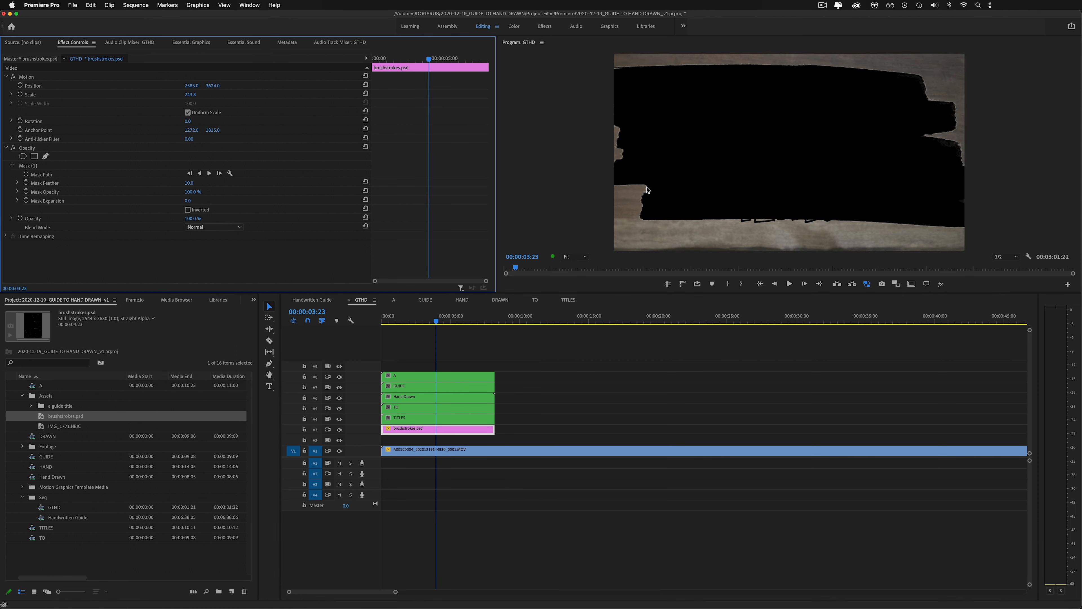
- Try the Multiply blend mode on the masked brushstrokes.psd clip, and set its blend mode to Color Burn
click(220, 227)
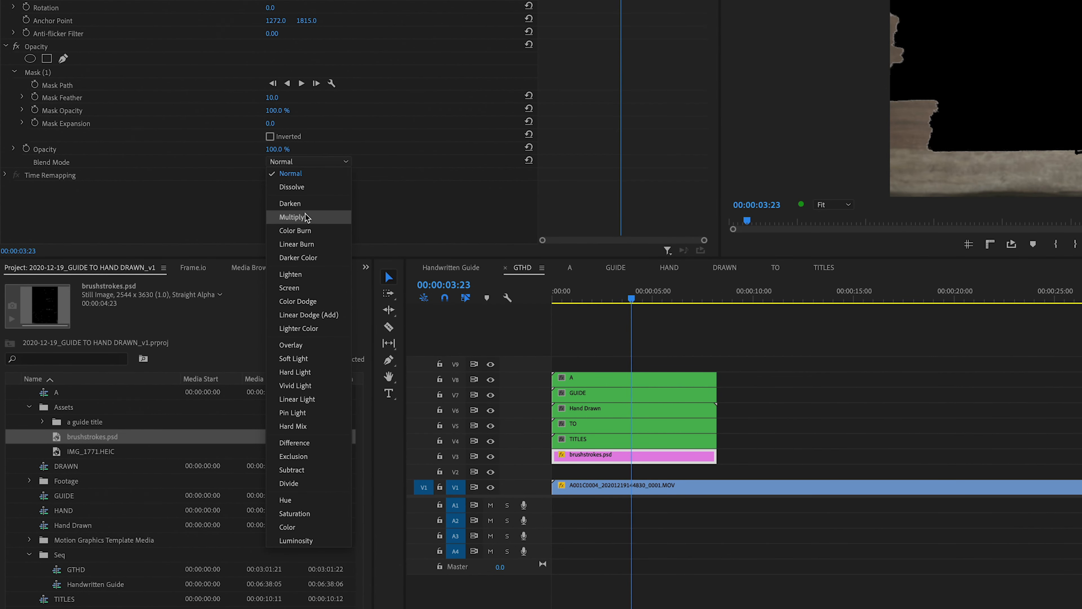
click(306, 217)
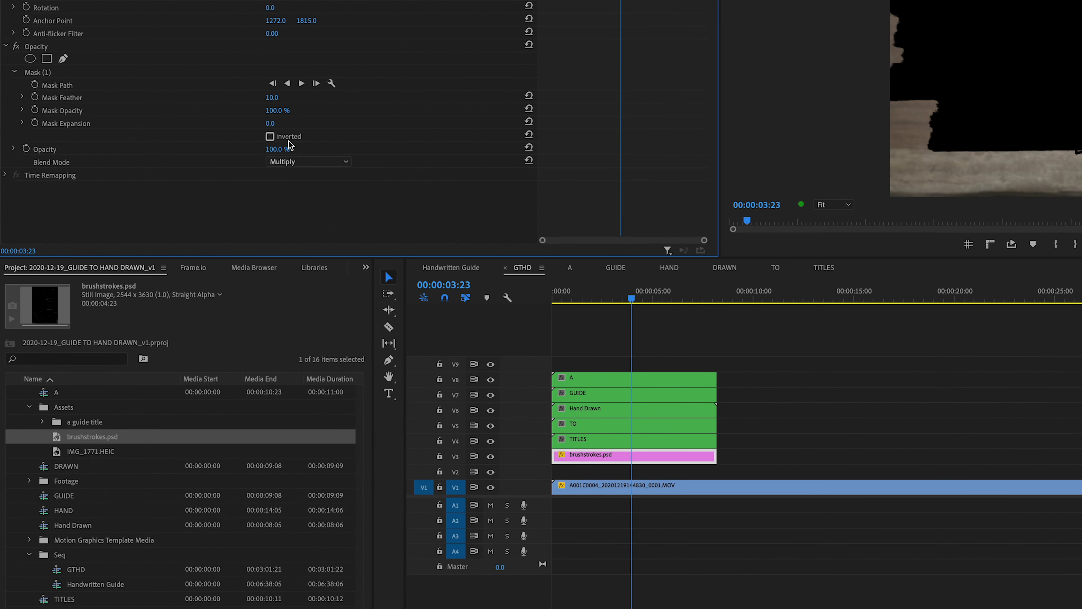
click(294, 162)
click(298, 232)
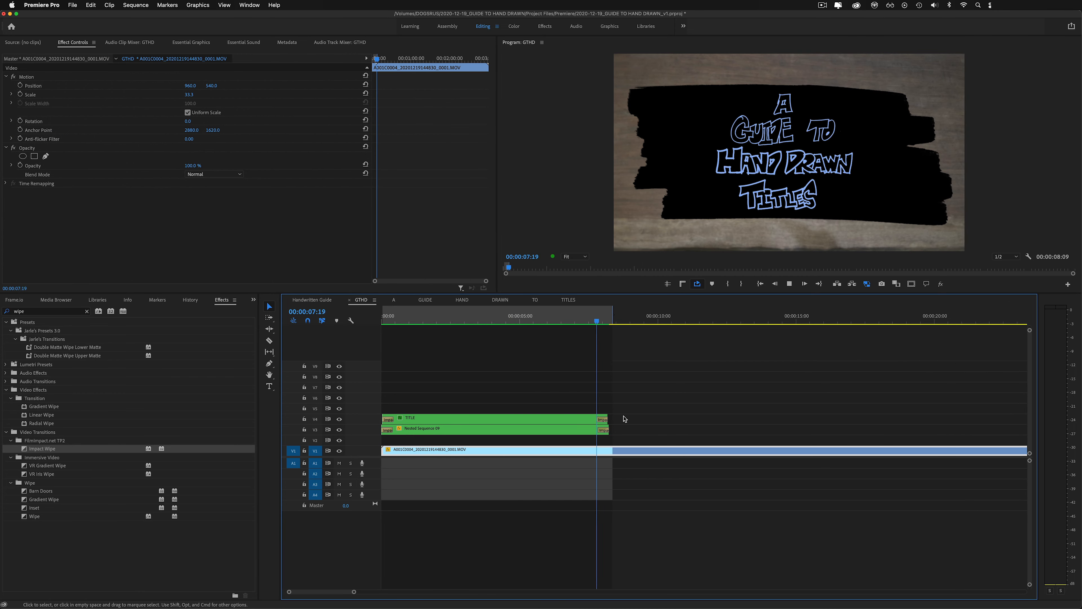
- Replay the finished title over the brushstroke background from the start of the GTHD sequence
key(Home)
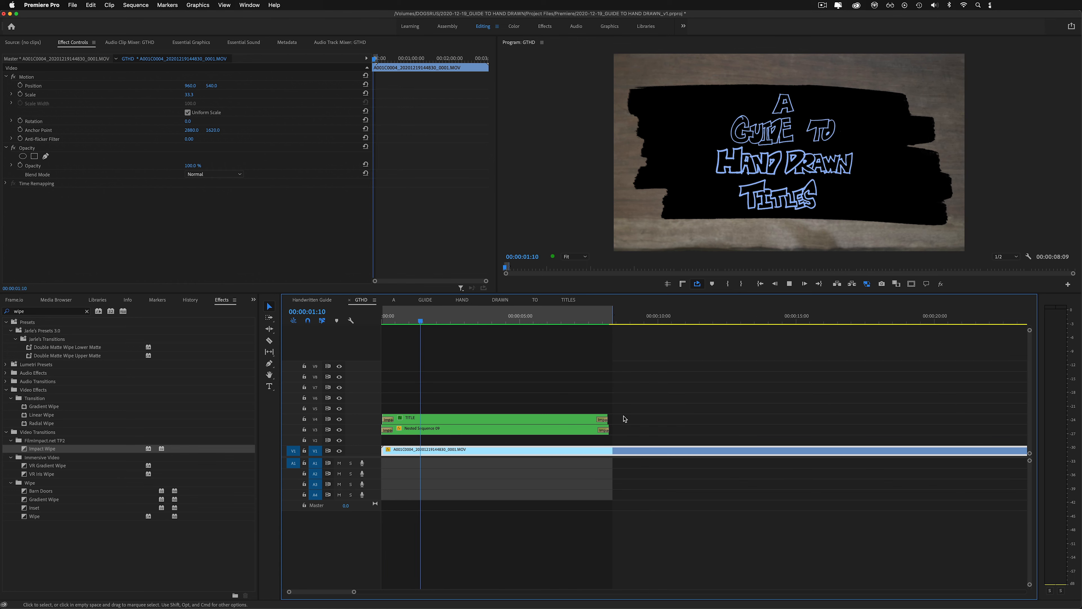